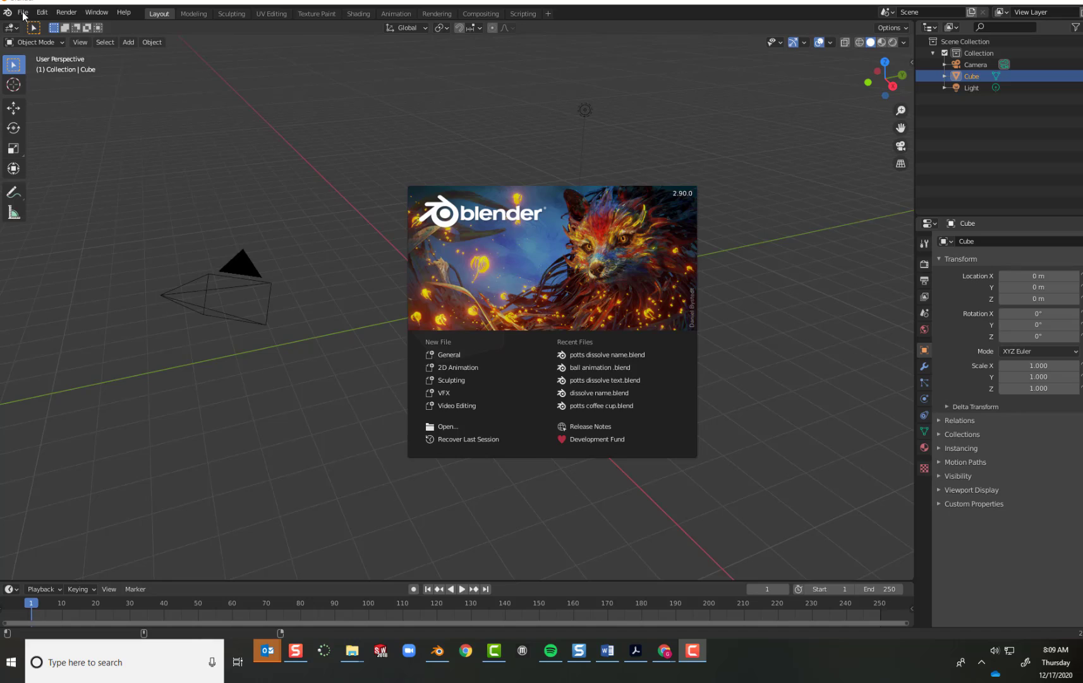
# Open the most recently used project, the one with the dissolving name text.
pyautogui.click(23, 14)
pyautogui.click(23, 14)
pyautogui.moveTo(30, 49)
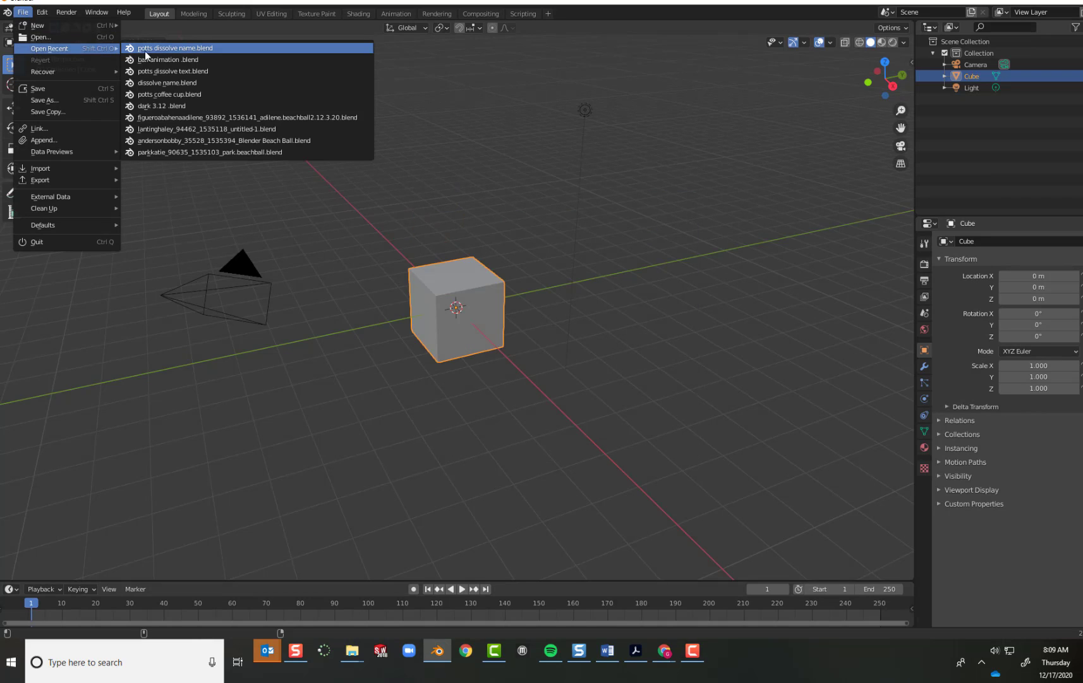
pyautogui.click(210, 49)
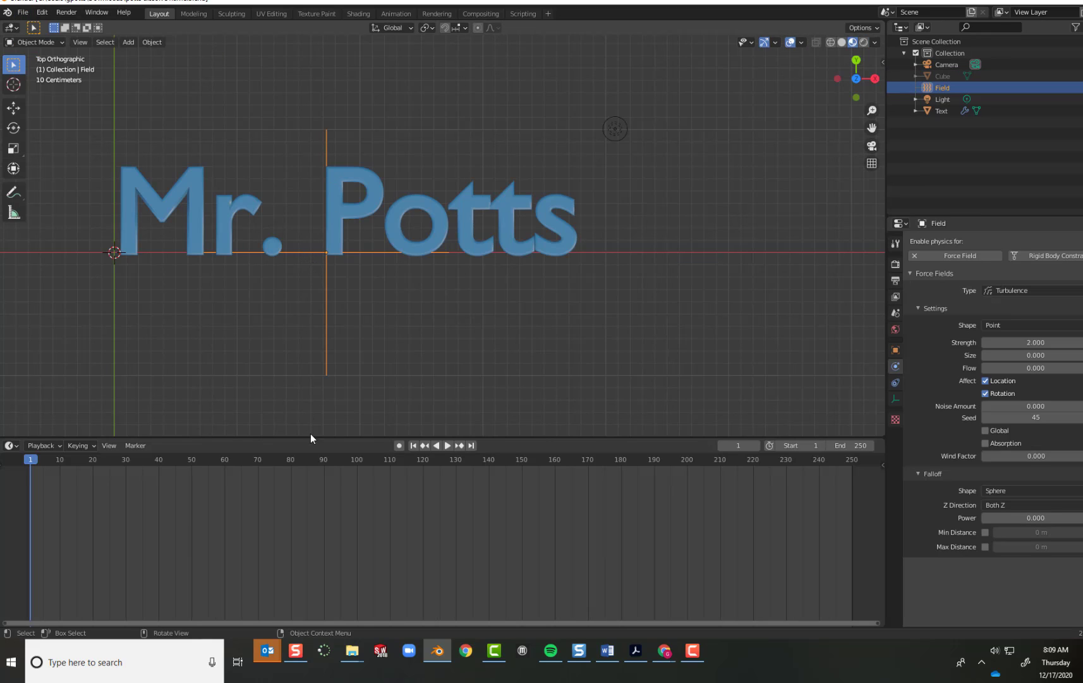
# Shrink the timeline area slightly, preview the dissolve animation, and return the playhead to frame 1.
pyautogui.moveTo(312, 438); pyautogui.dragTo(224, 463)
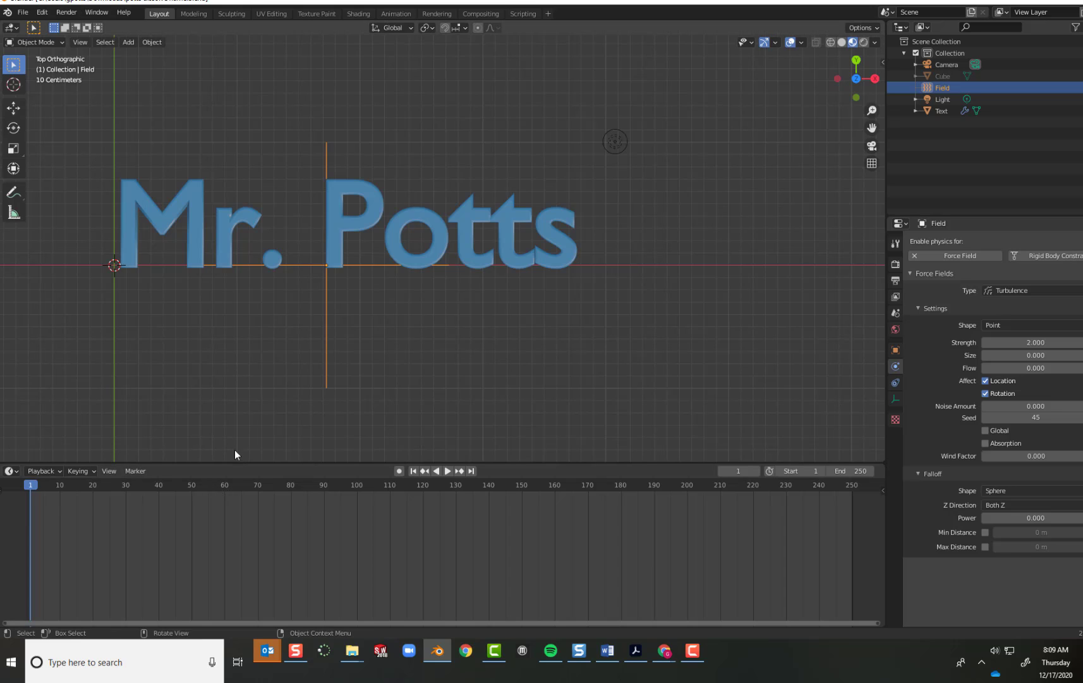
pyautogui.click(448, 471)
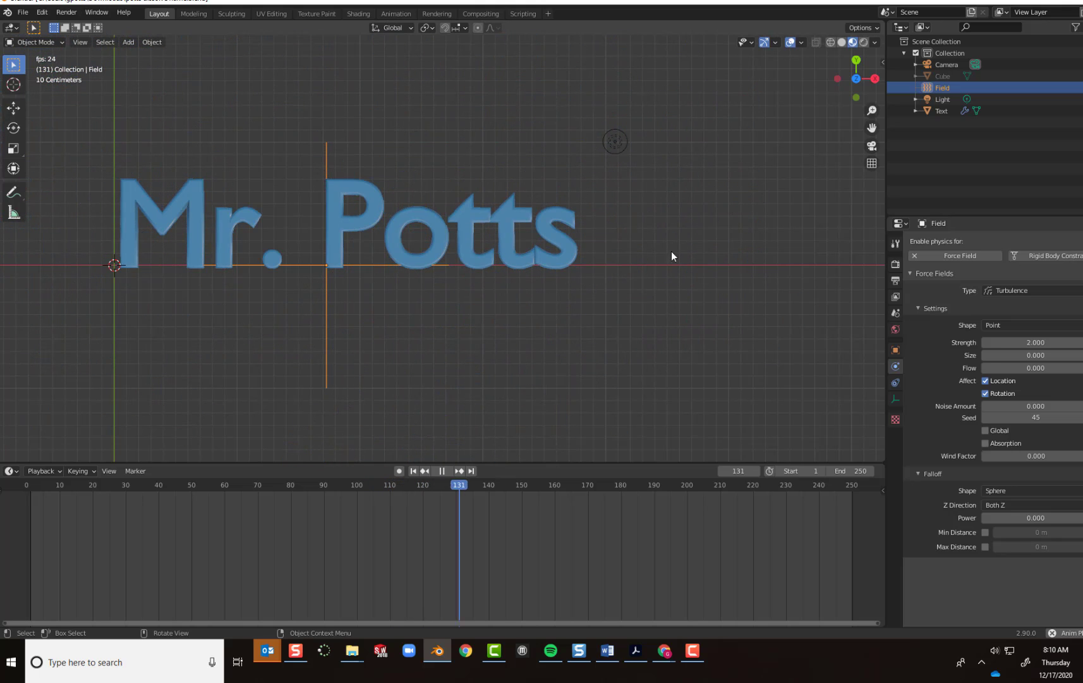
pyautogui.click(443, 472)
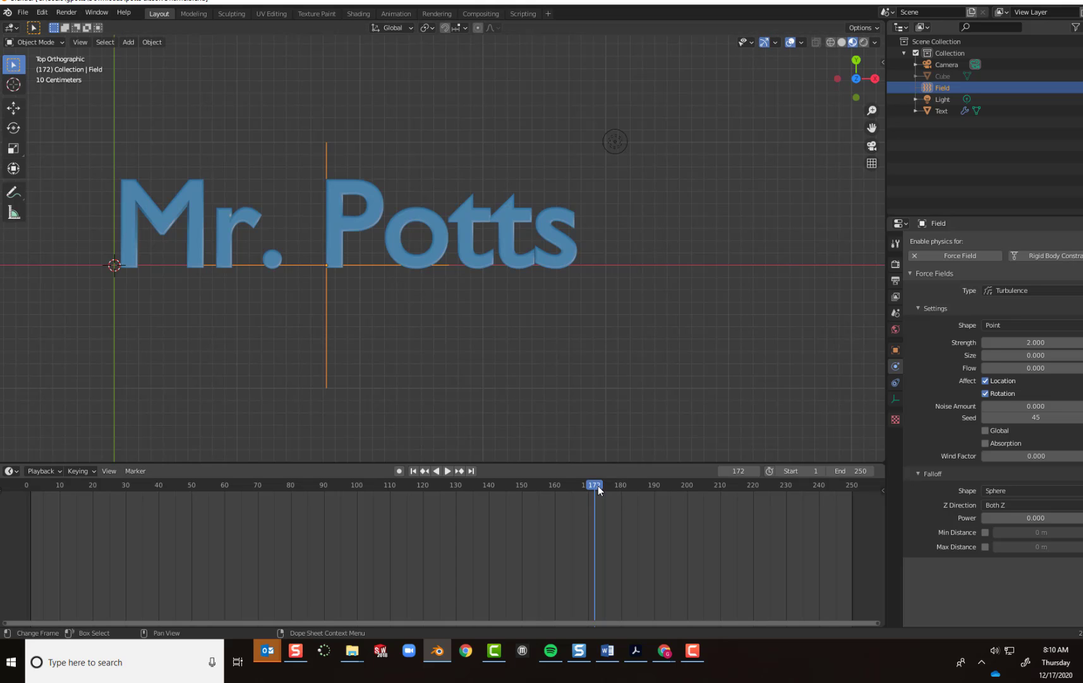
pyautogui.moveTo(596, 485); pyautogui.dragTo(32, 452)
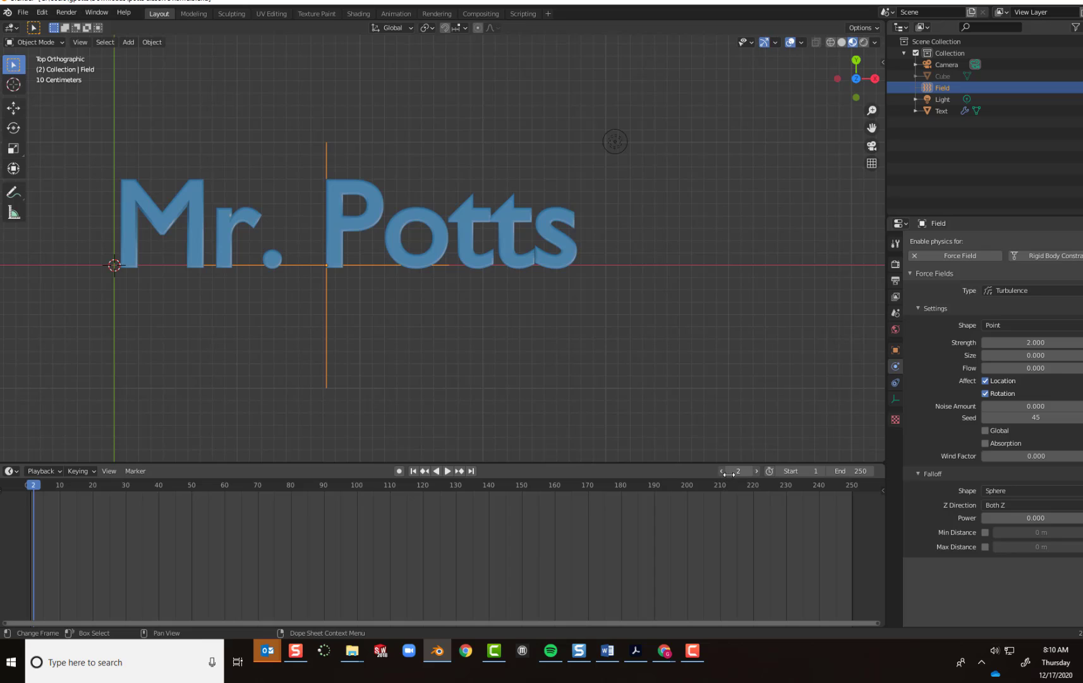
pyautogui.click(729, 473)
pyautogui.write('1')
pyautogui.press('Return')
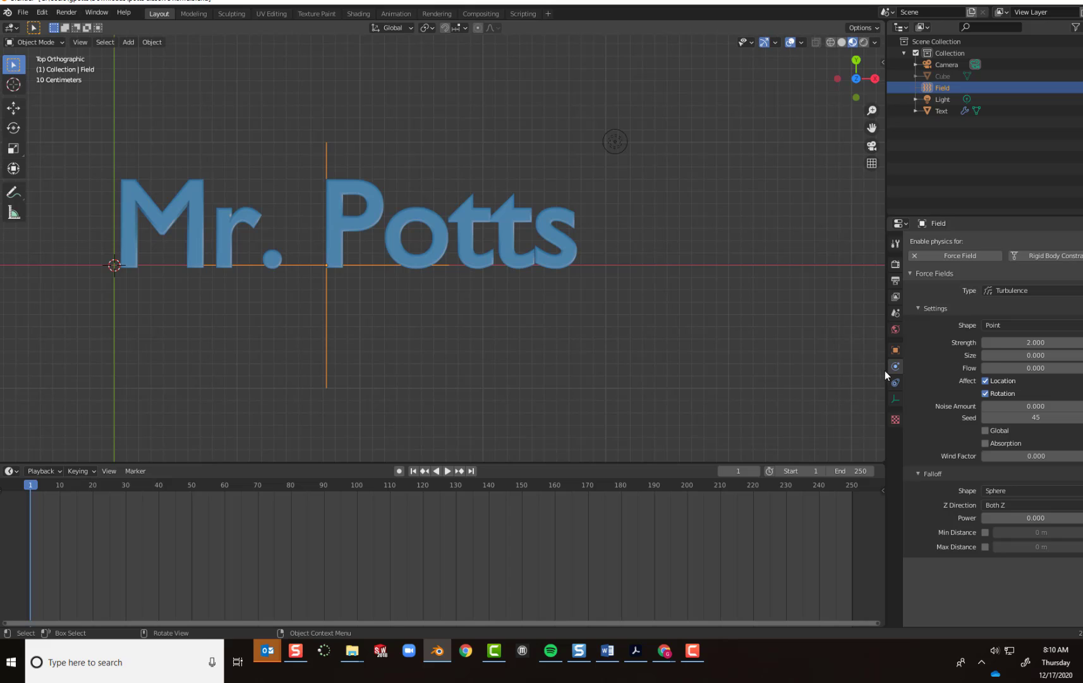
# Keyframe Show Emitter as enabled in the text object's particle render settings at frames 1 and 30.
pyautogui.moveTo(886, 372); pyautogui.dragTo(771, 368)
pyautogui.click(309, 229)
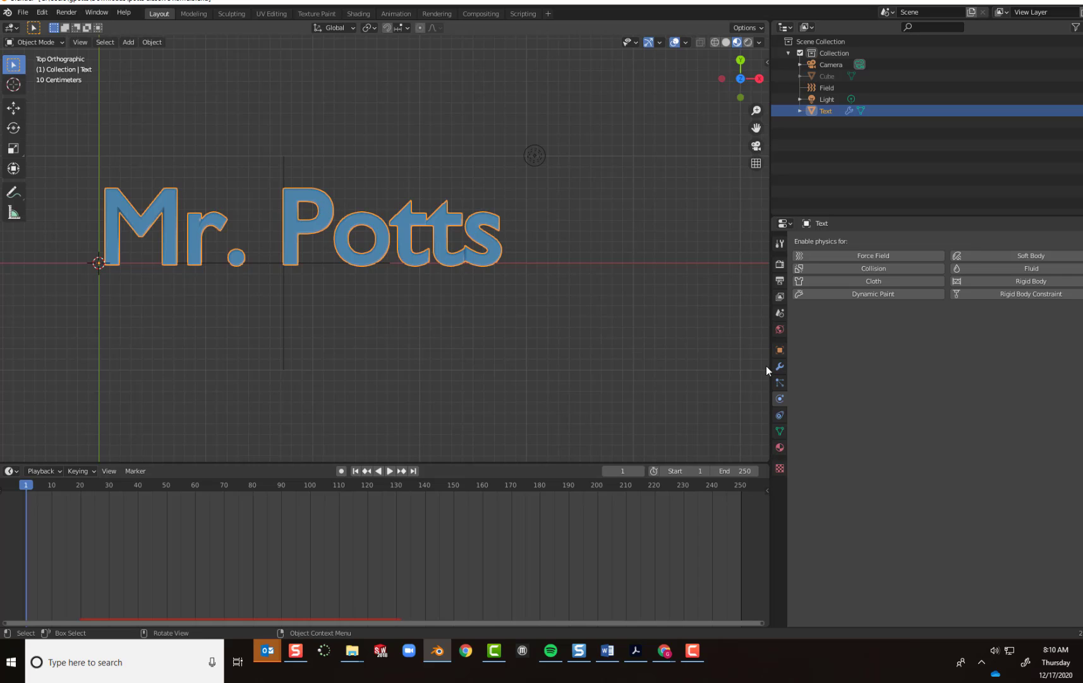
pyautogui.click(780, 383)
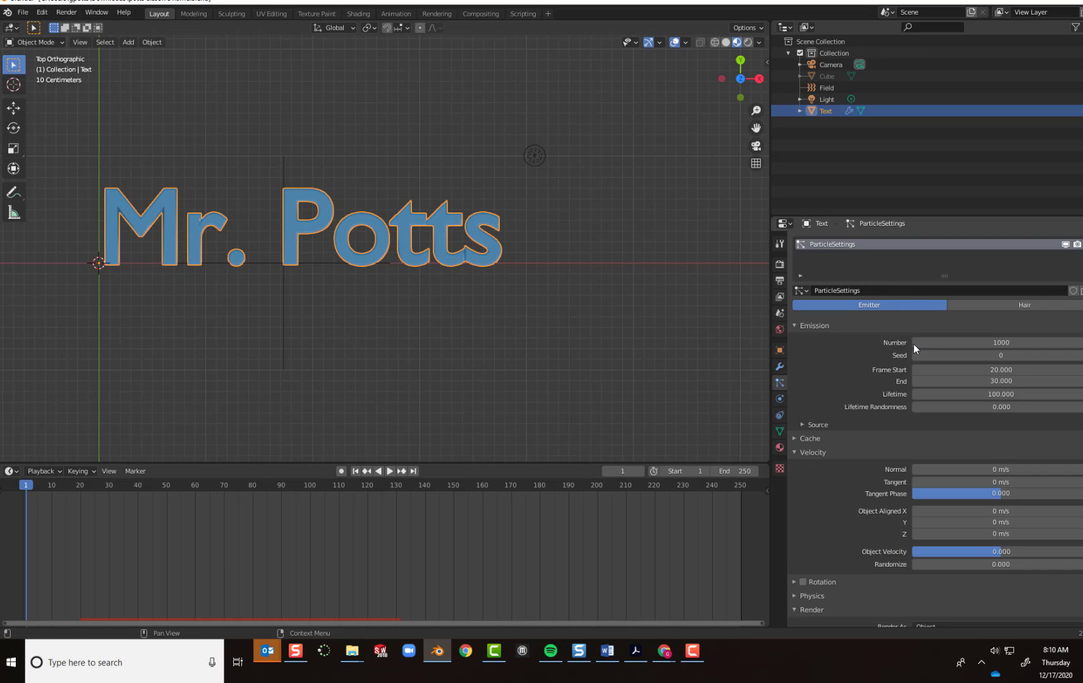
pyautogui.scroll(-5, 910, 367)
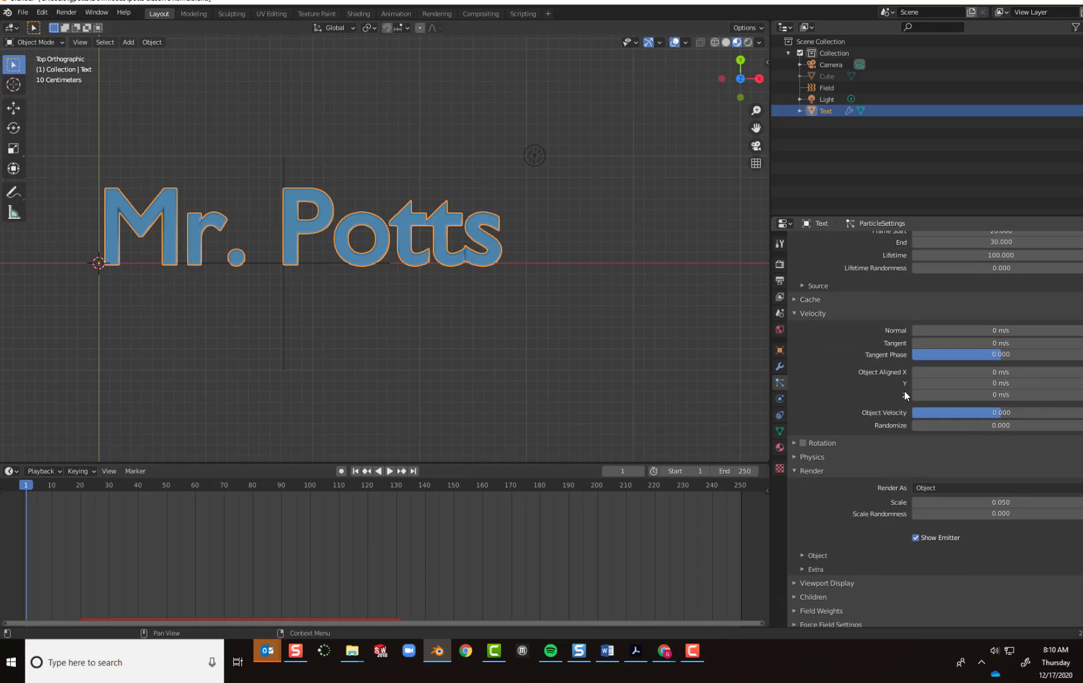
pyautogui.scroll(-2, 904, 391)
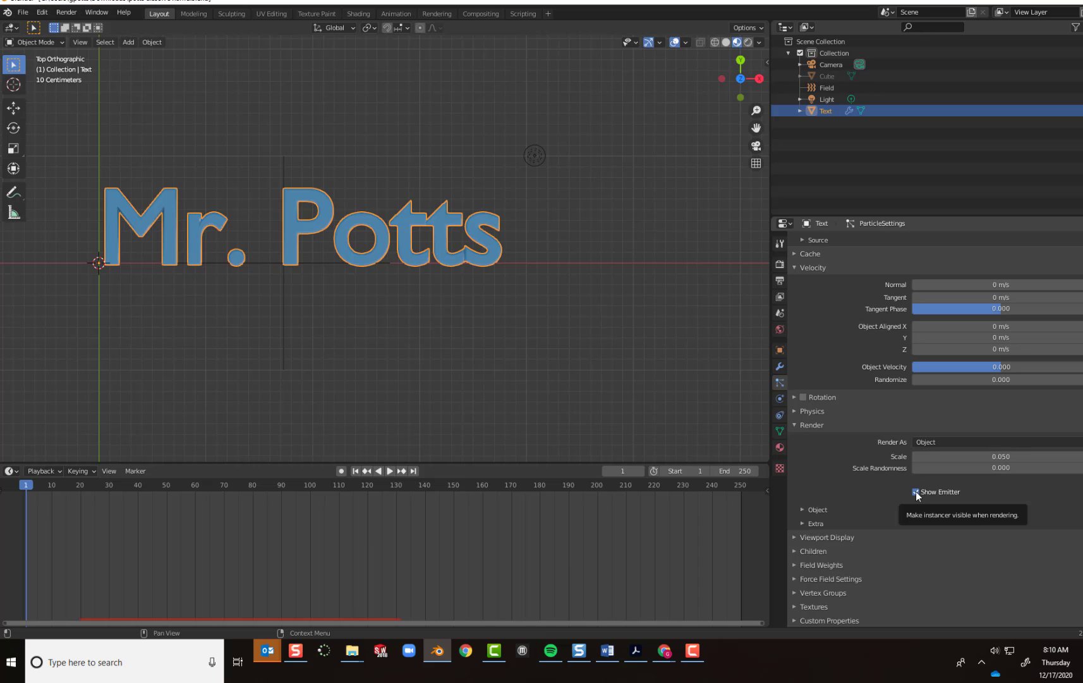
pyautogui.press('i')
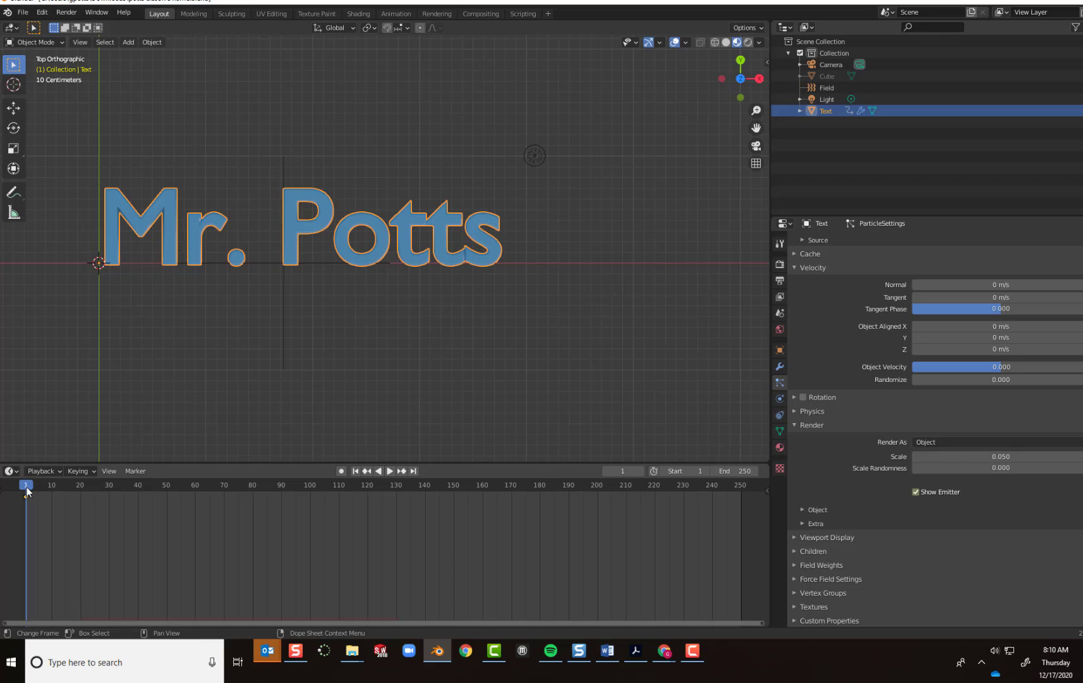
pyautogui.moveTo(27, 490); pyautogui.dragTo(109, 490)
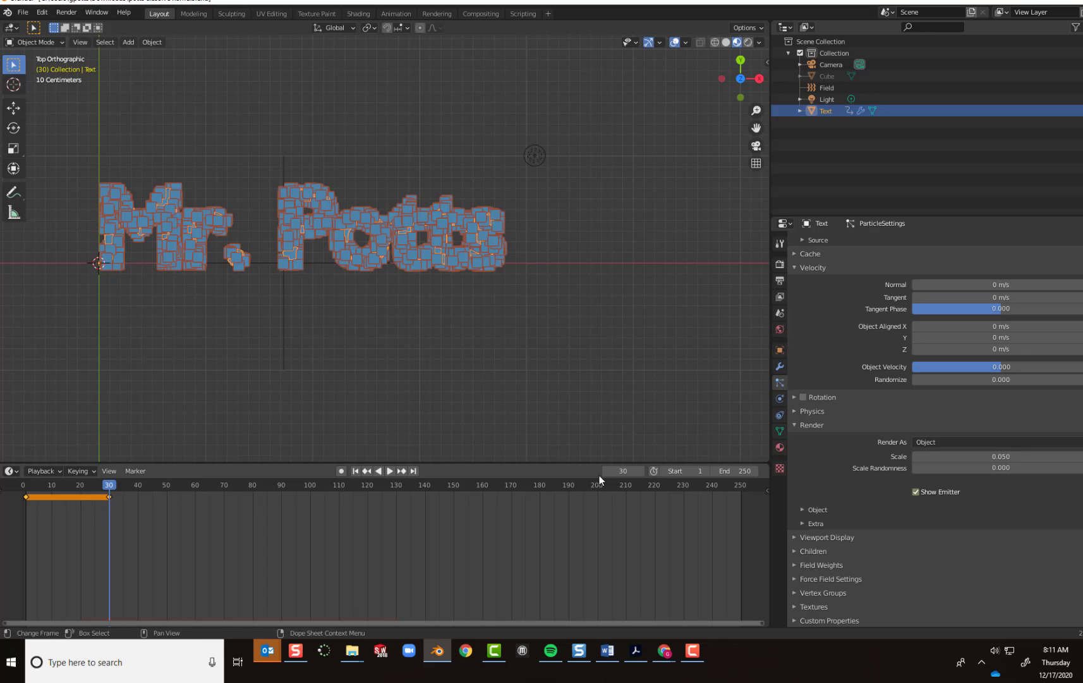
# Disable Show Emitter for the text's particle system at frame 31 and keyframe it.
pyautogui.click(625, 471)
pyautogui.write('31')
pyautogui.press('Return')
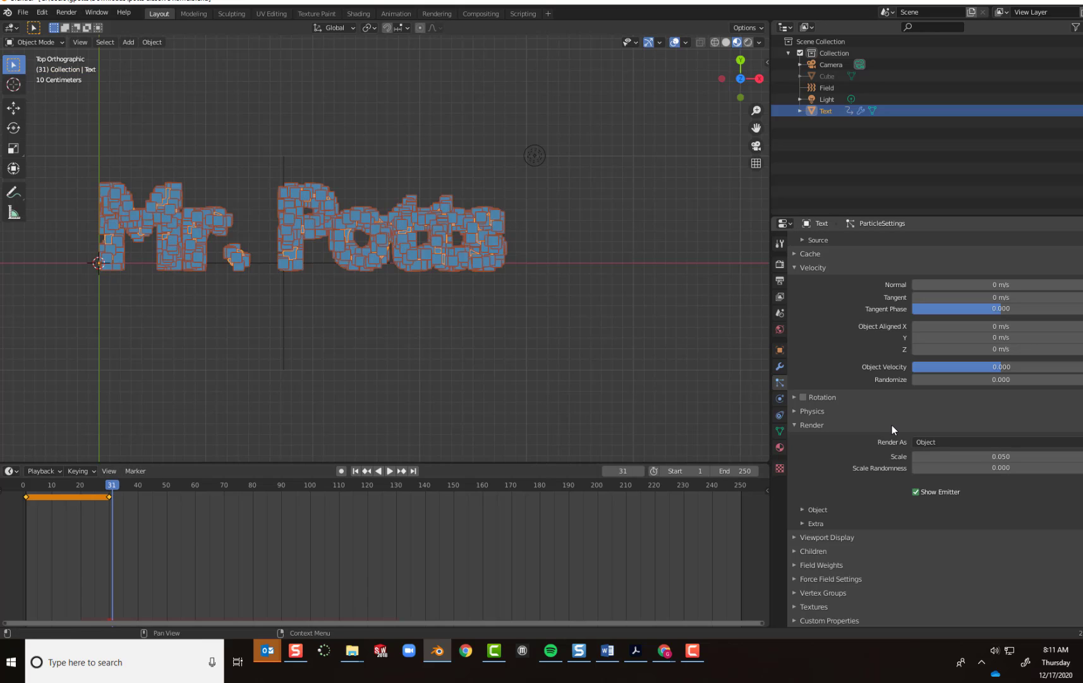
pyautogui.click(916, 493)
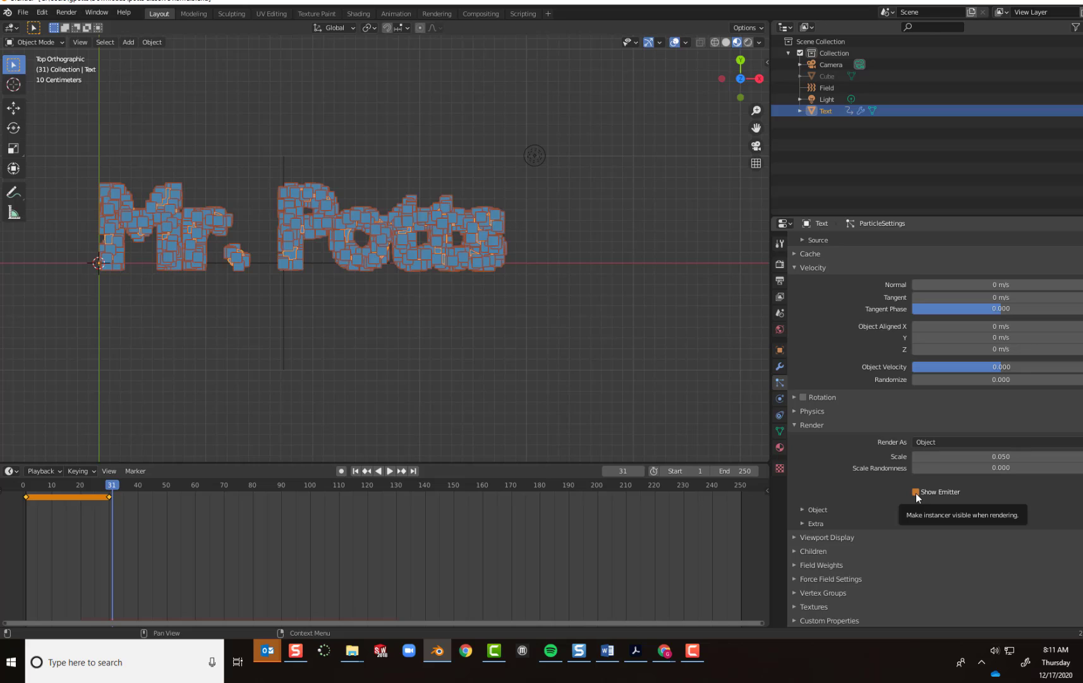
pyautogui.press('i')
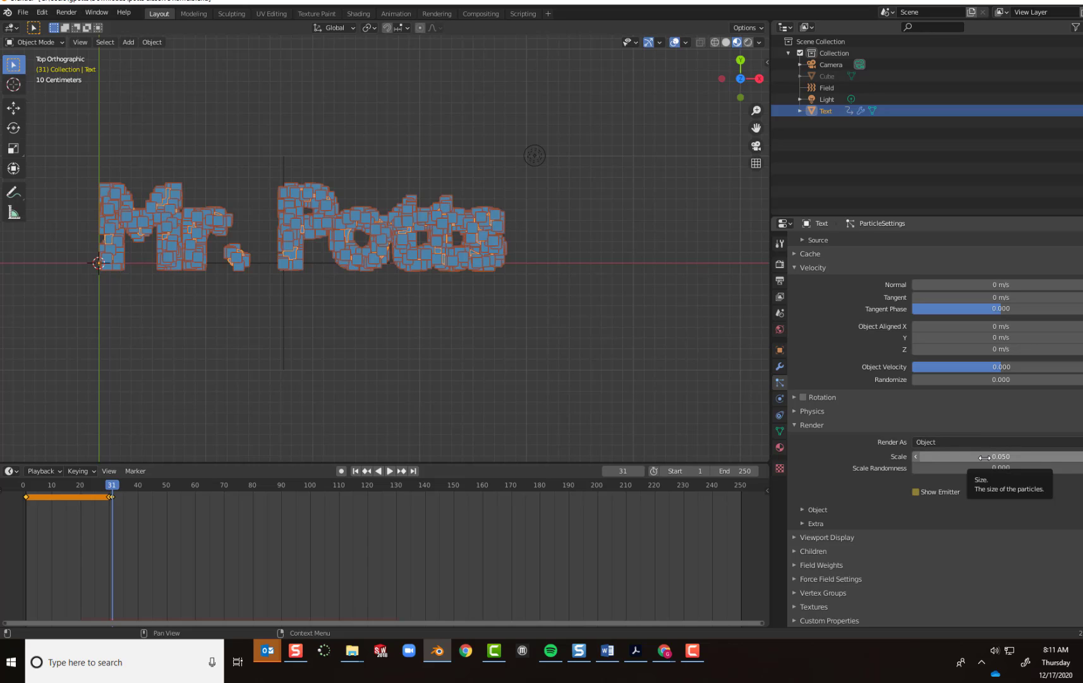
# Keyframe the particle render Scale at 0.050 on frame 31 and at 0.001 on frame 130.
pyautogui.press('i')
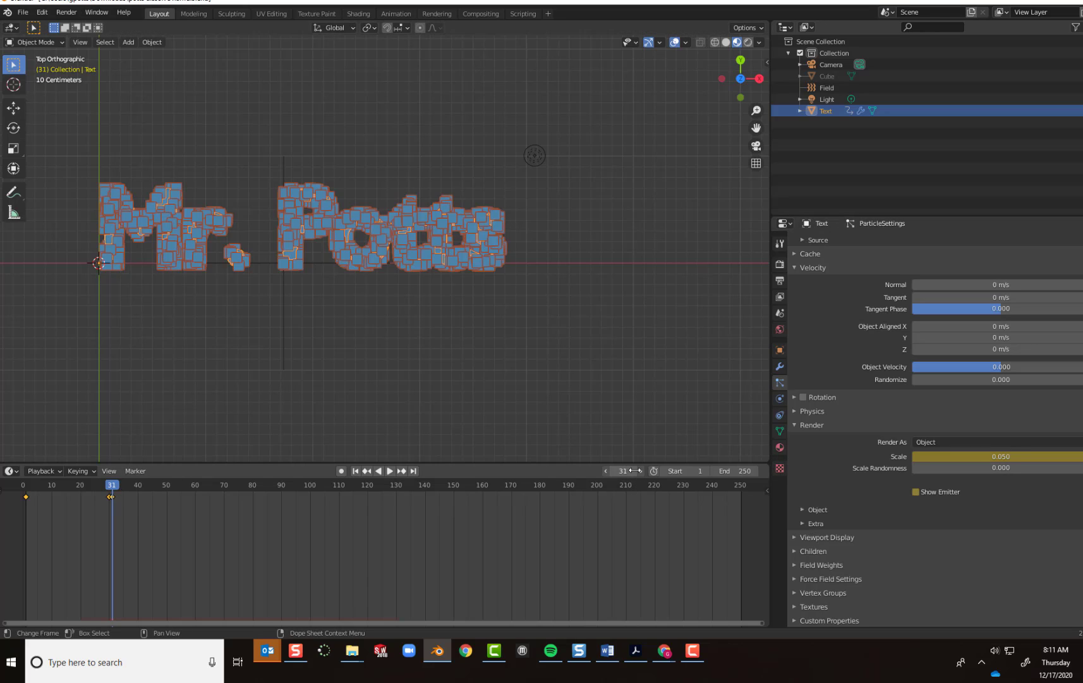
pyautogui.click(632, 471)
pyautogui.write('130')
pyautogui.press('Return')
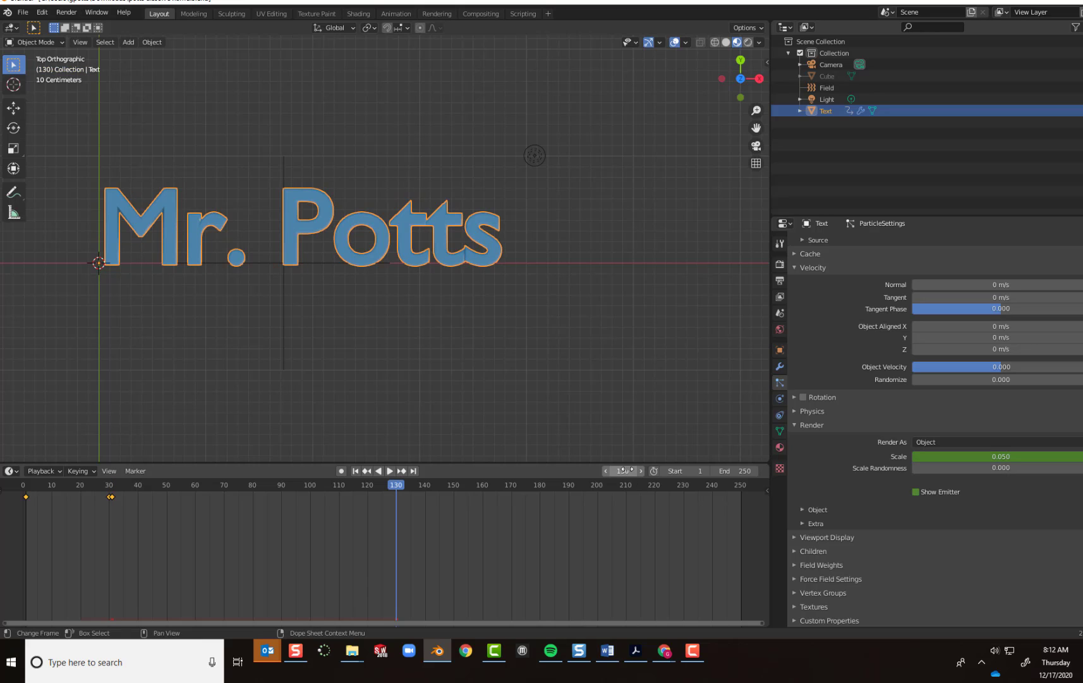
pyautogui.click(948, 460)
pyautogui.write('.0')
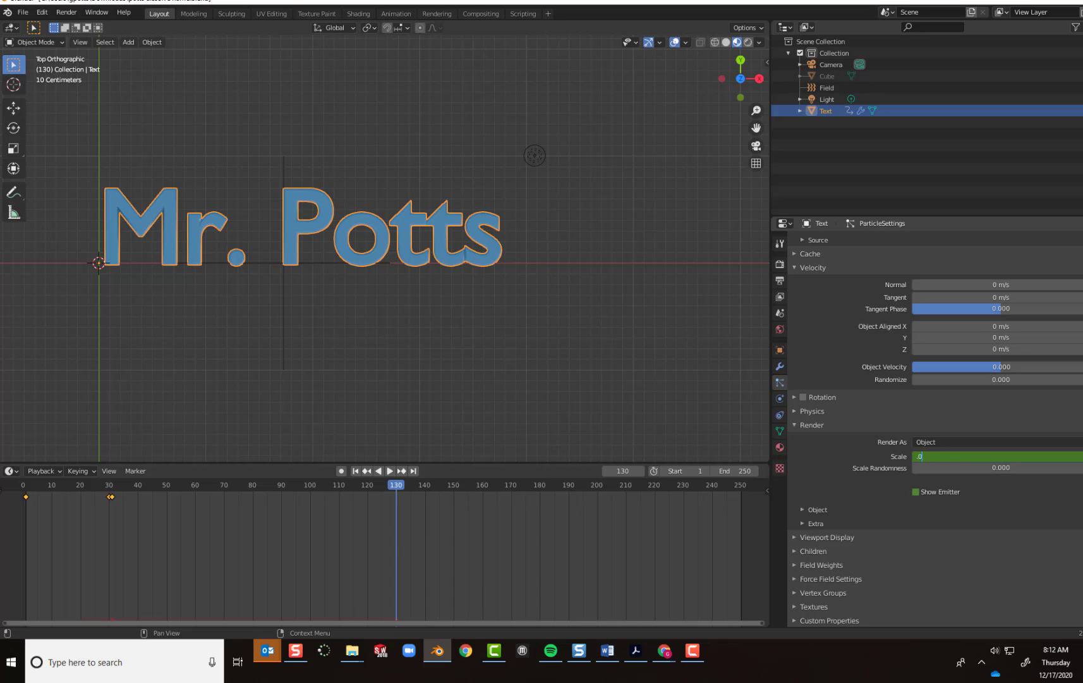
pyautogui.write('01')
pyautogui.press('Return')
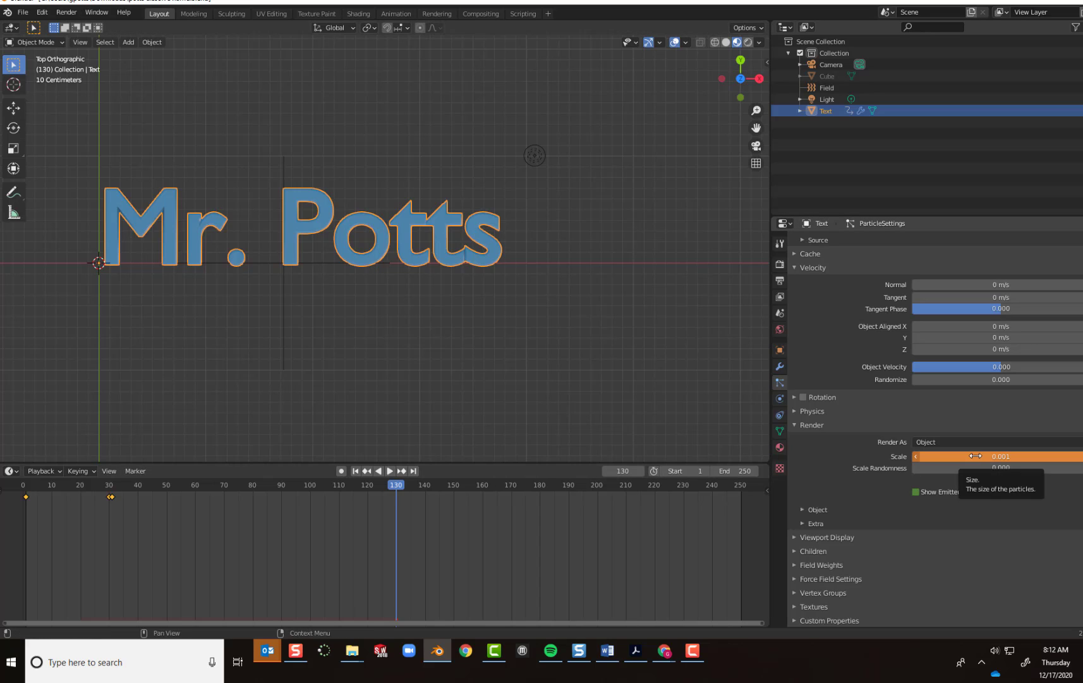
pyautogui.press('i')
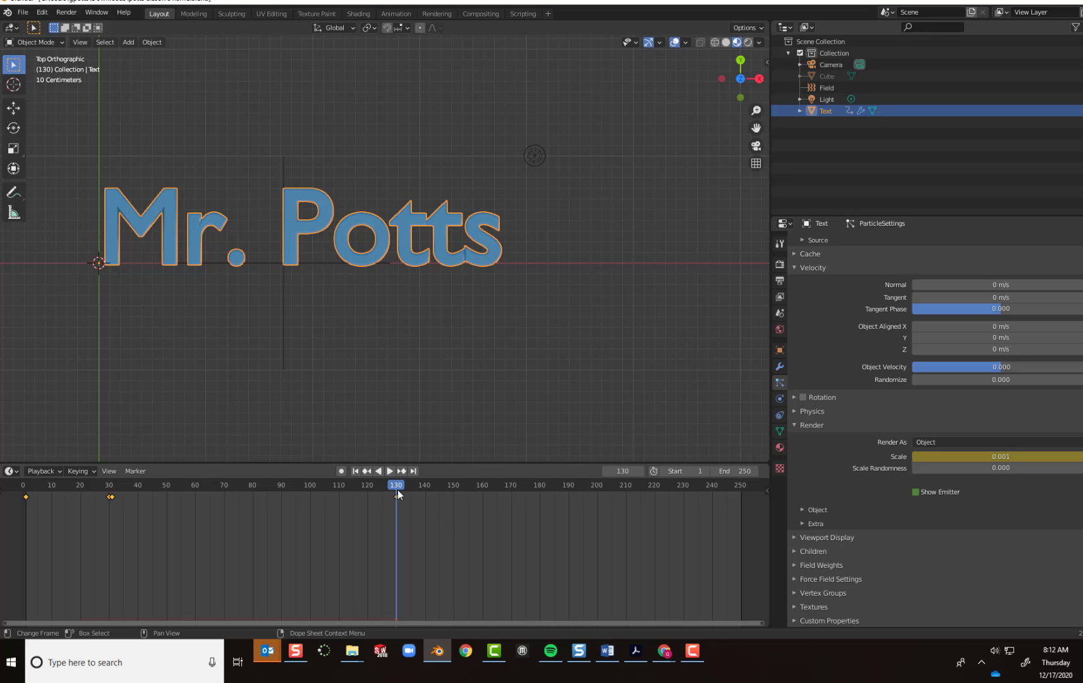
# Play the animation from the start to check the emitter and particle scale keyframes.
pyautogui.moveTo(382, 485); pyautogui.dragTo(23, 487)
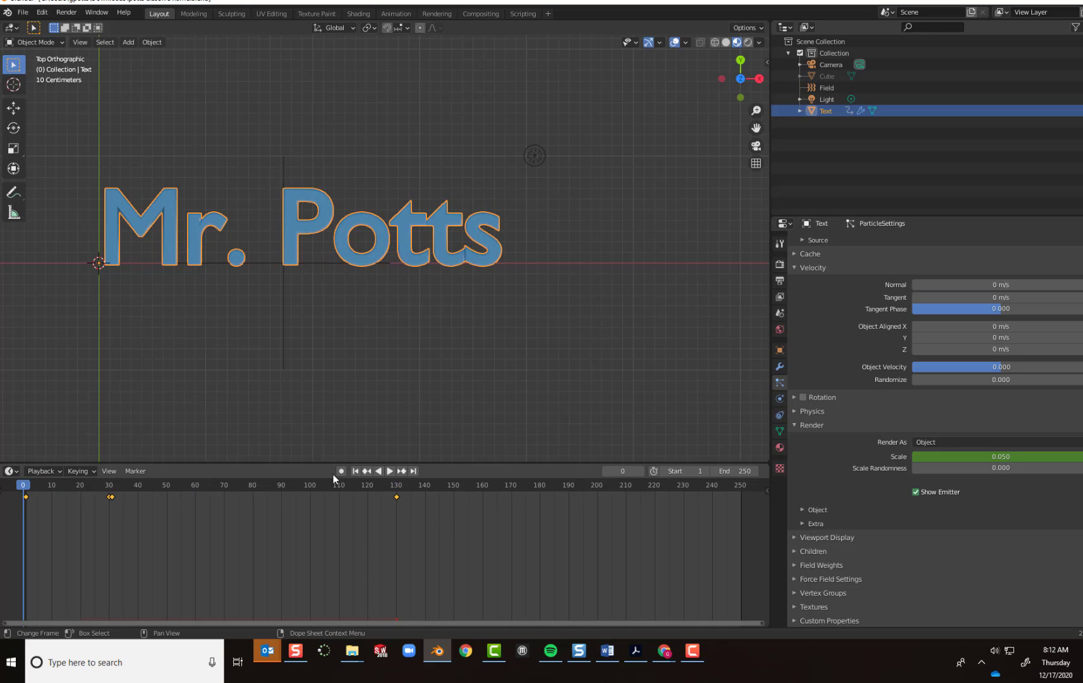
pyautogui.click(389, 471)
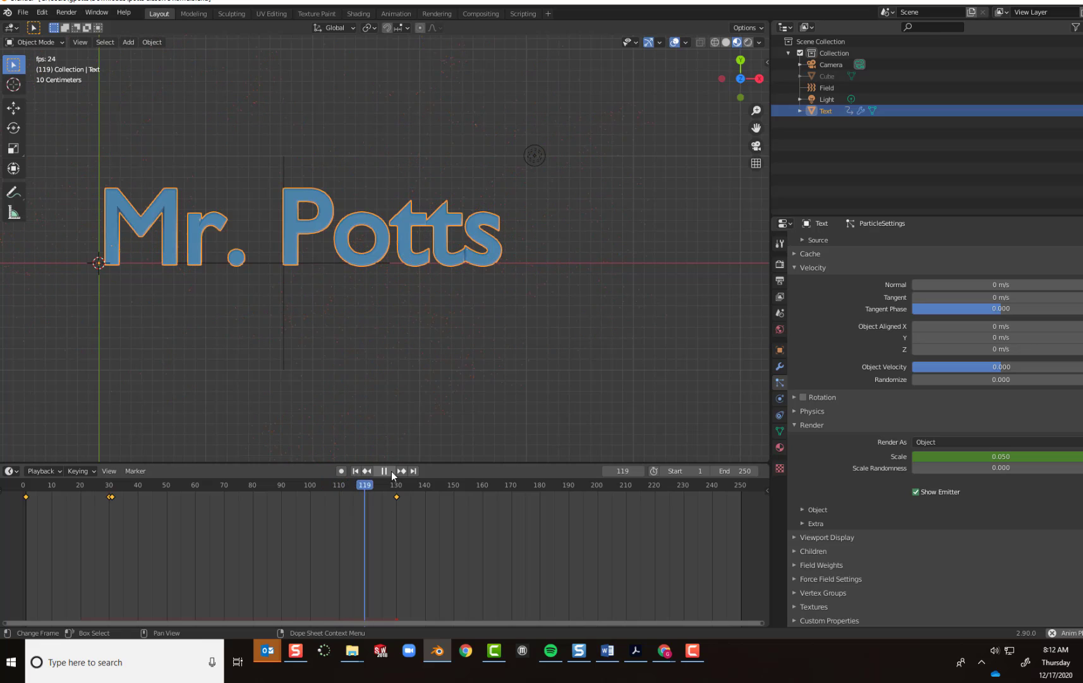
pyautogui.click(385, 470)
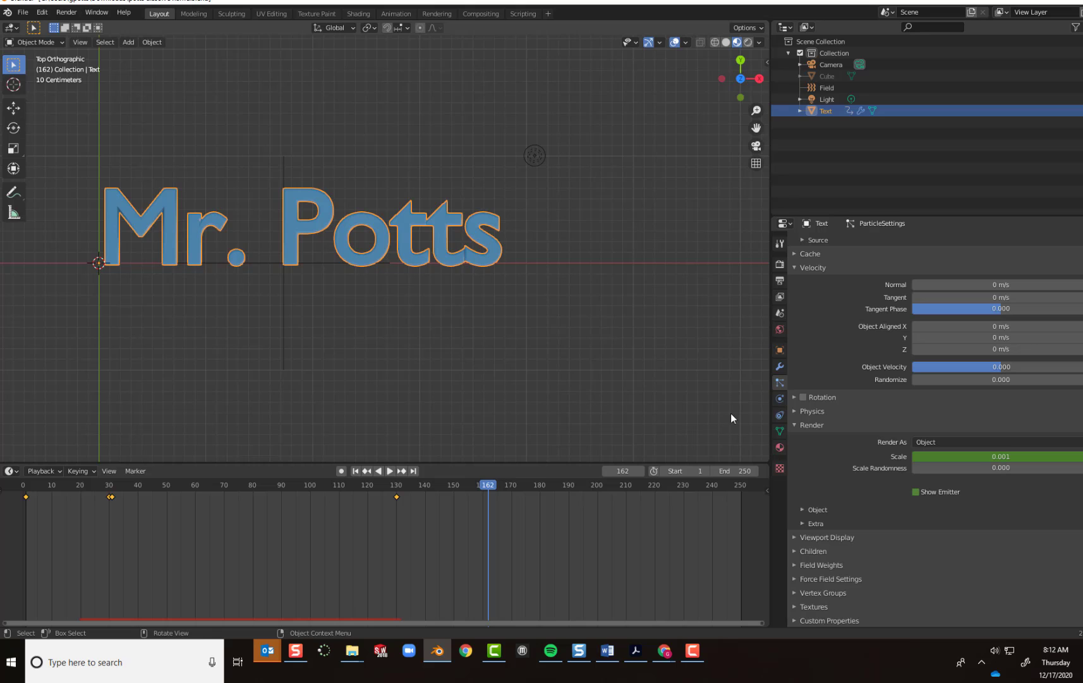
# Enlarge the viewport's height by shrinking the timeline and add a mesh plane at the origin.
pyautogui.moveTo(771, 410); pyautogui.dragTo(723, 408)
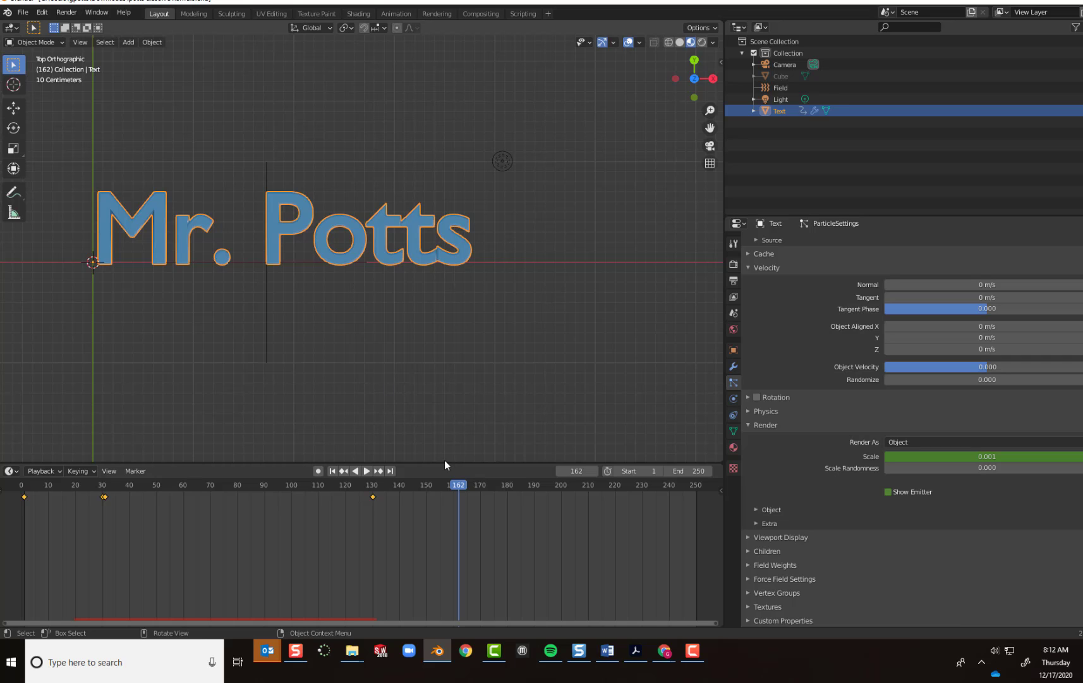
pyautogui.moveTo(444, 463); pyautogui.dragTo(284, 557)
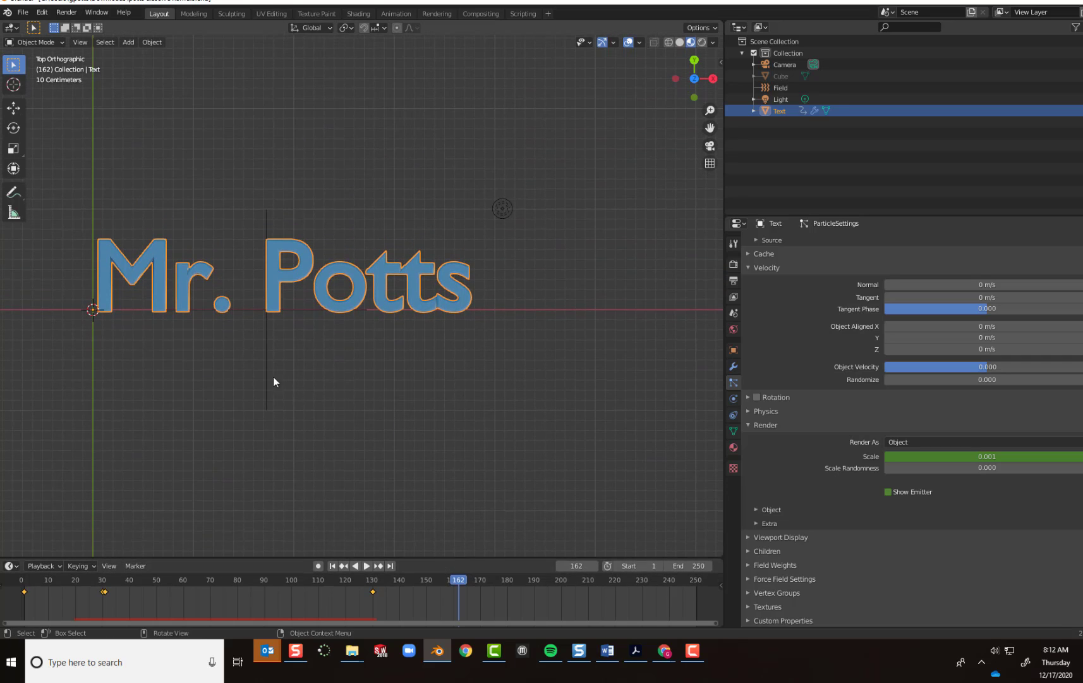
pyautogui.click(126, 43)
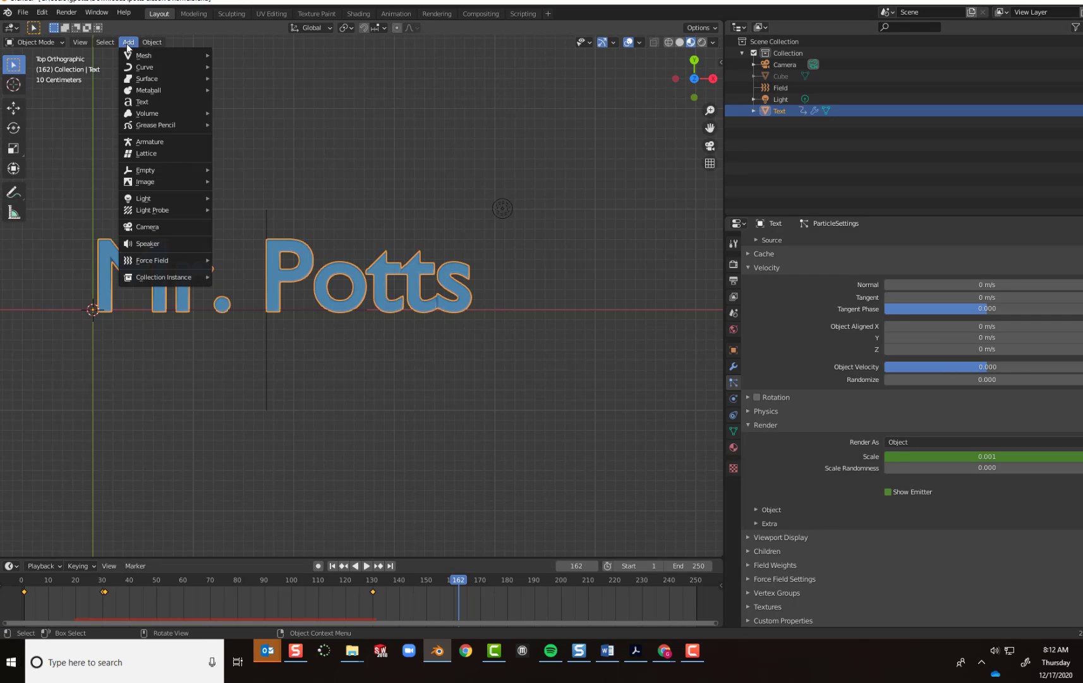
pyautogui.moveTo(136, 54)
pyautogui.click(234, 55)
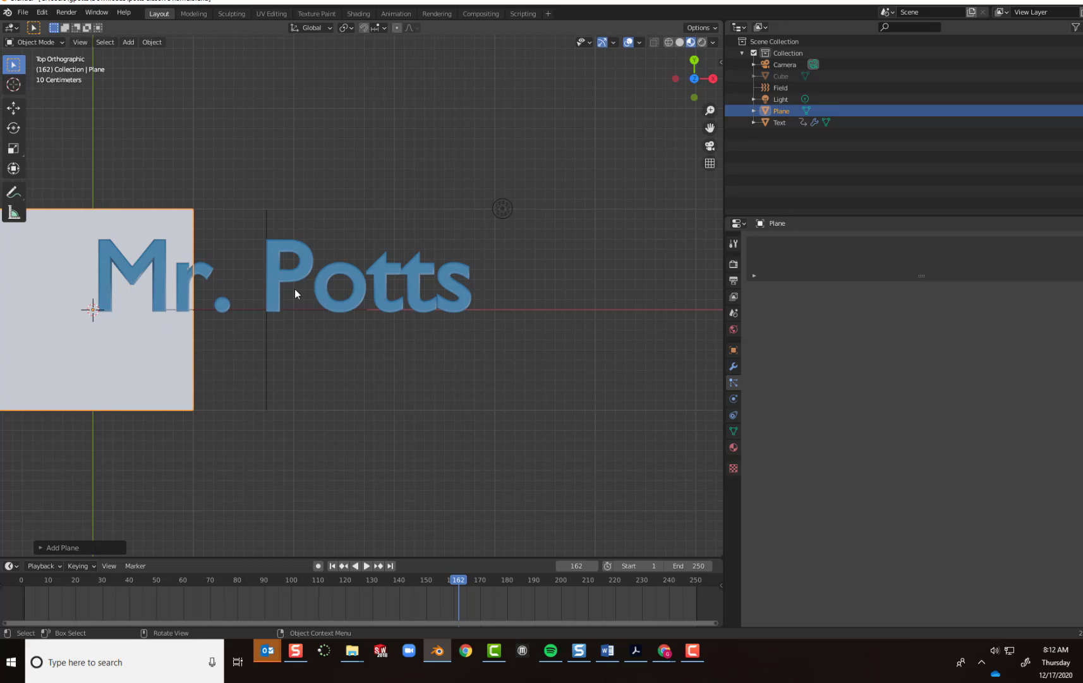
# Rotate the new plane 90 degrees about the global X axis.
pyautogui.press('r')
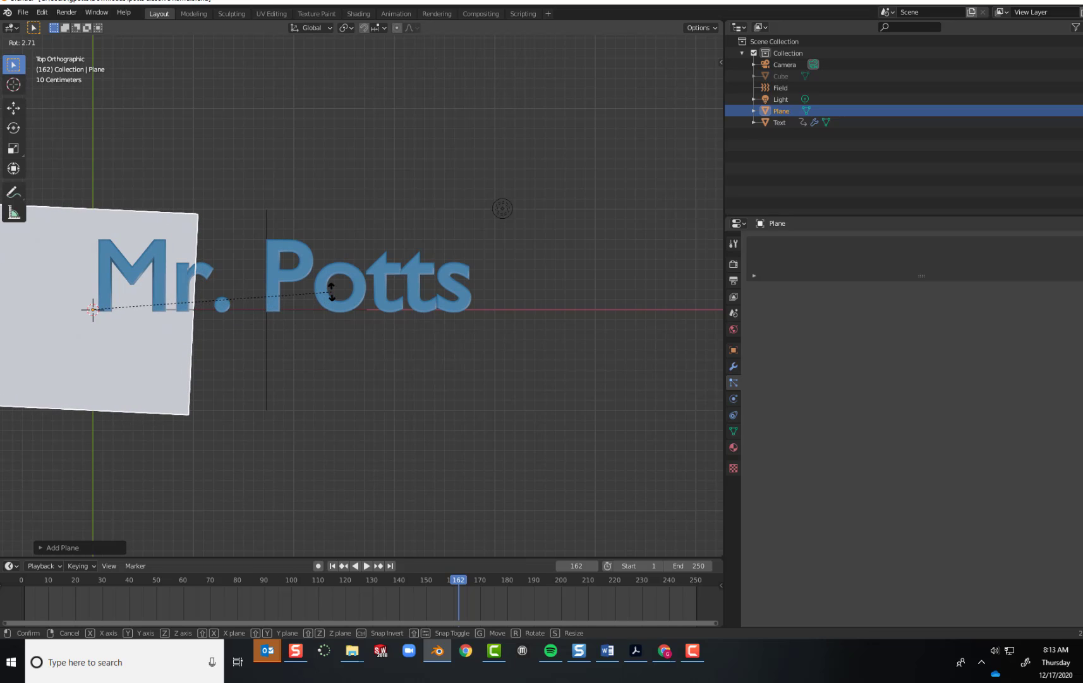
pyautogui.press('y')
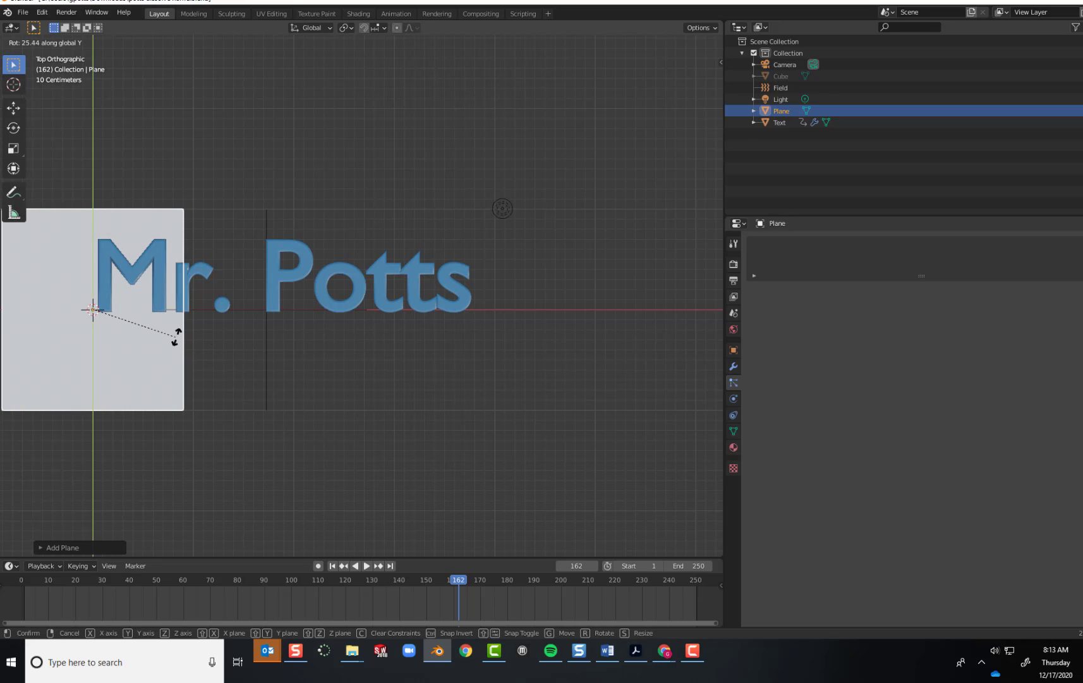
pyautogui.press('z')
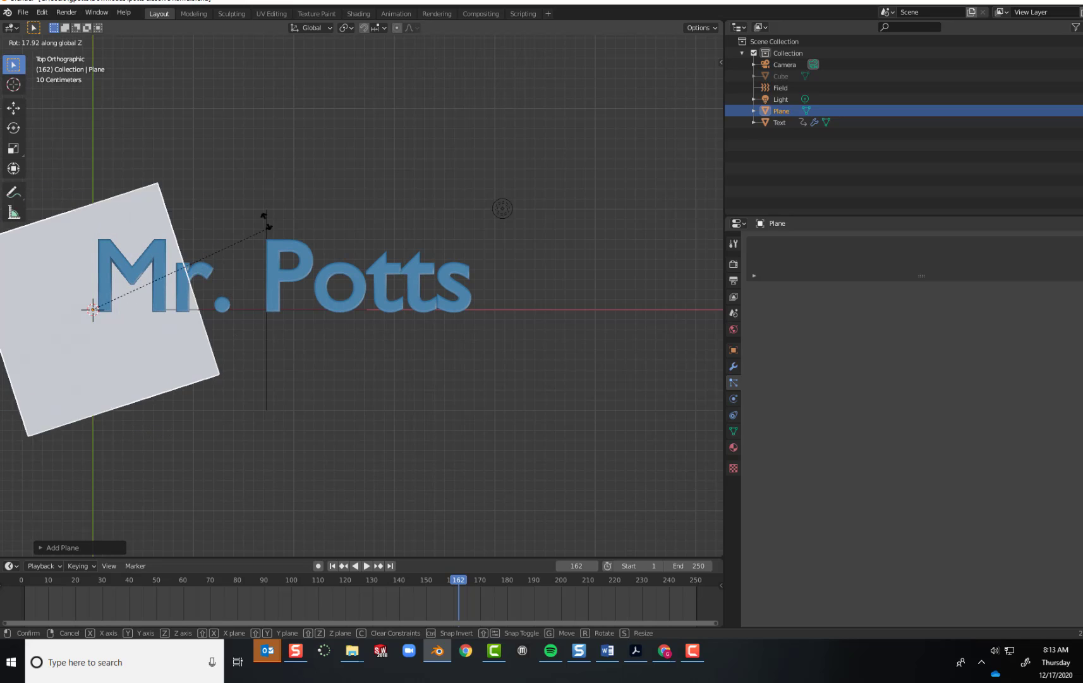
pyautogui.press('x')
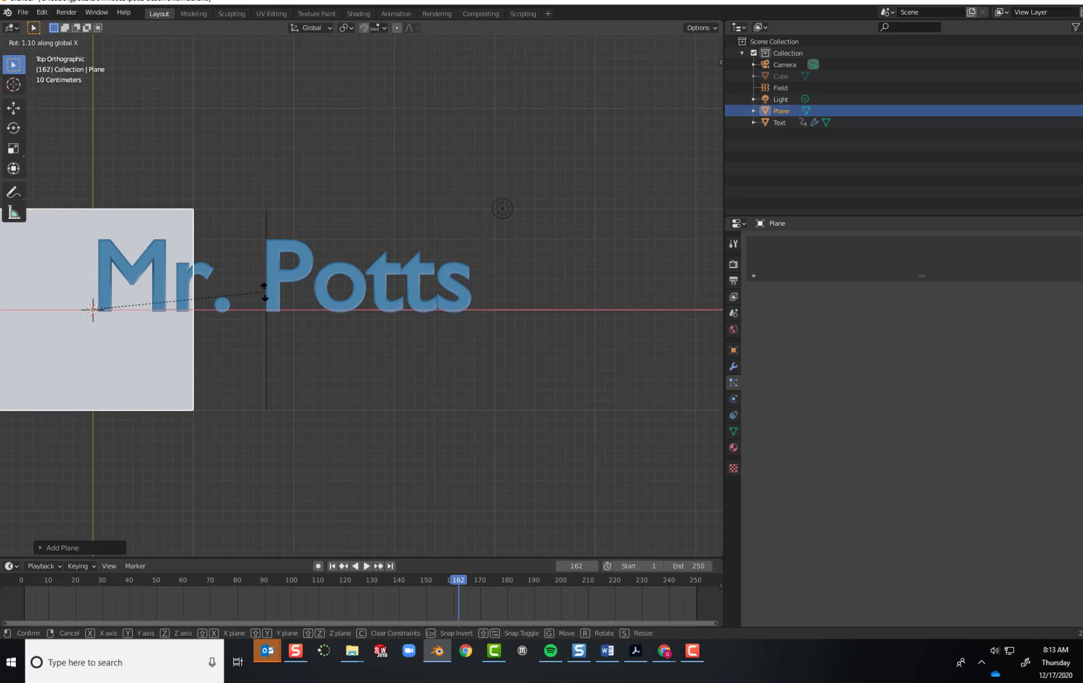
pyautogui.write('90')
pyautogui.press('Return')
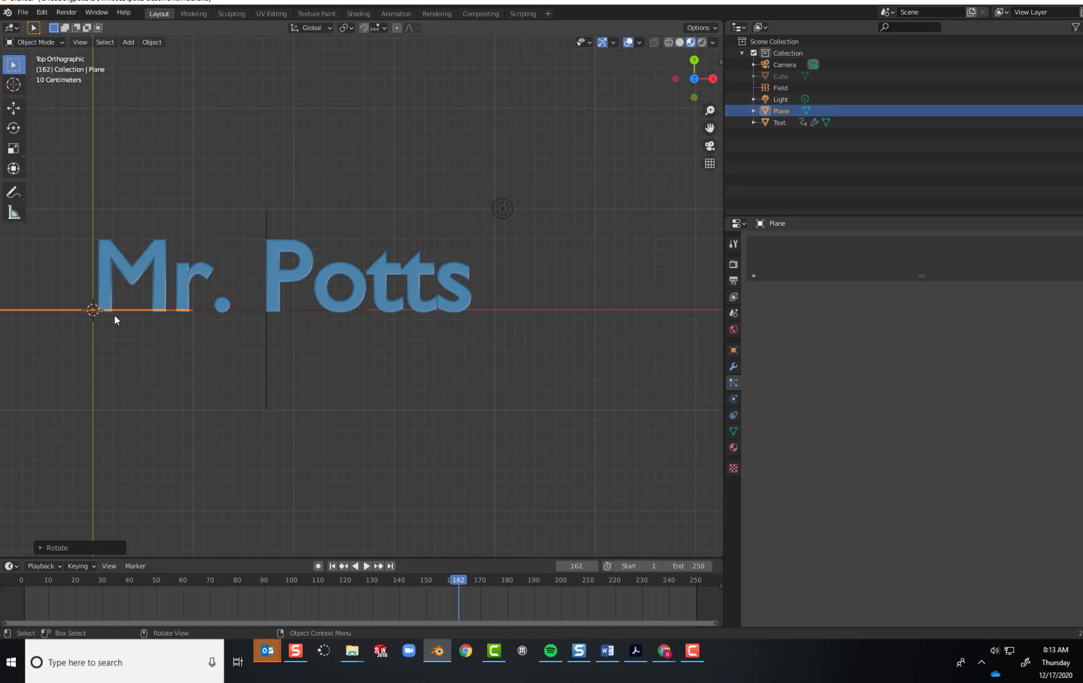
# Move the plane along the global X axis to the middle of the text and scale it by 10.
pyautogui.press('g')
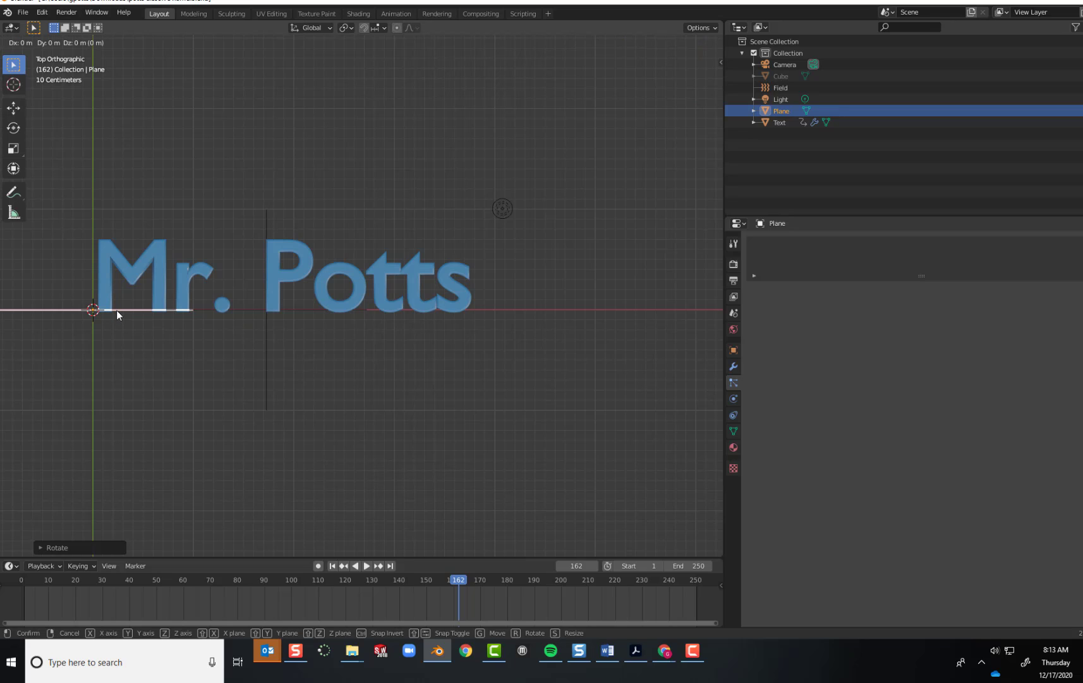
pyautogui.press('x')
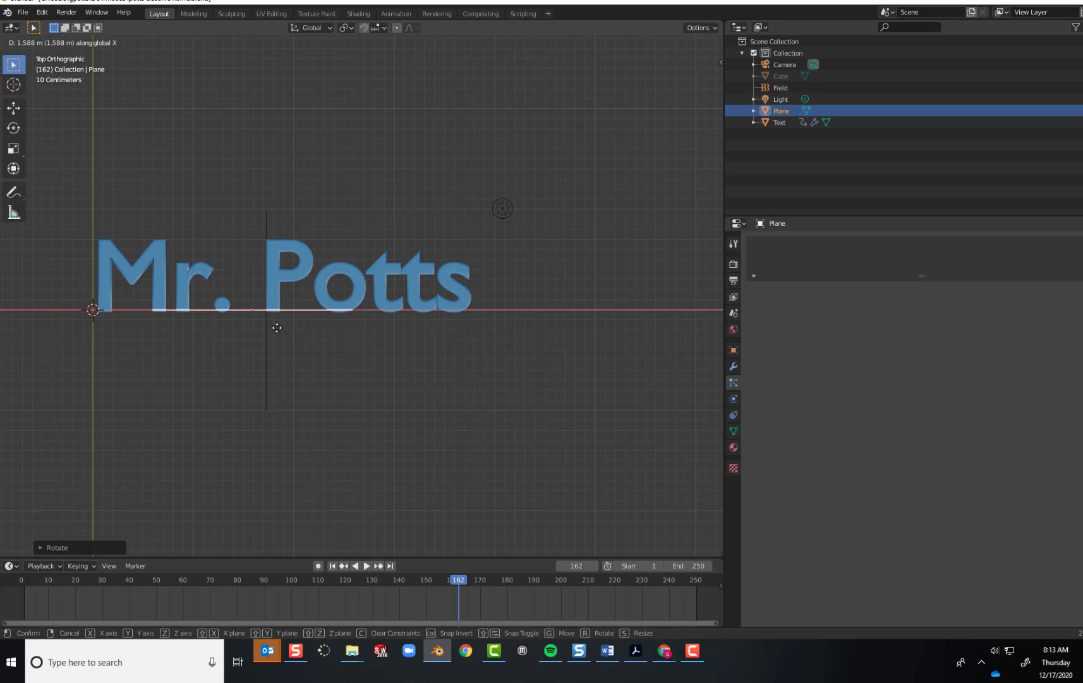
pyautogui.click(289, 332)
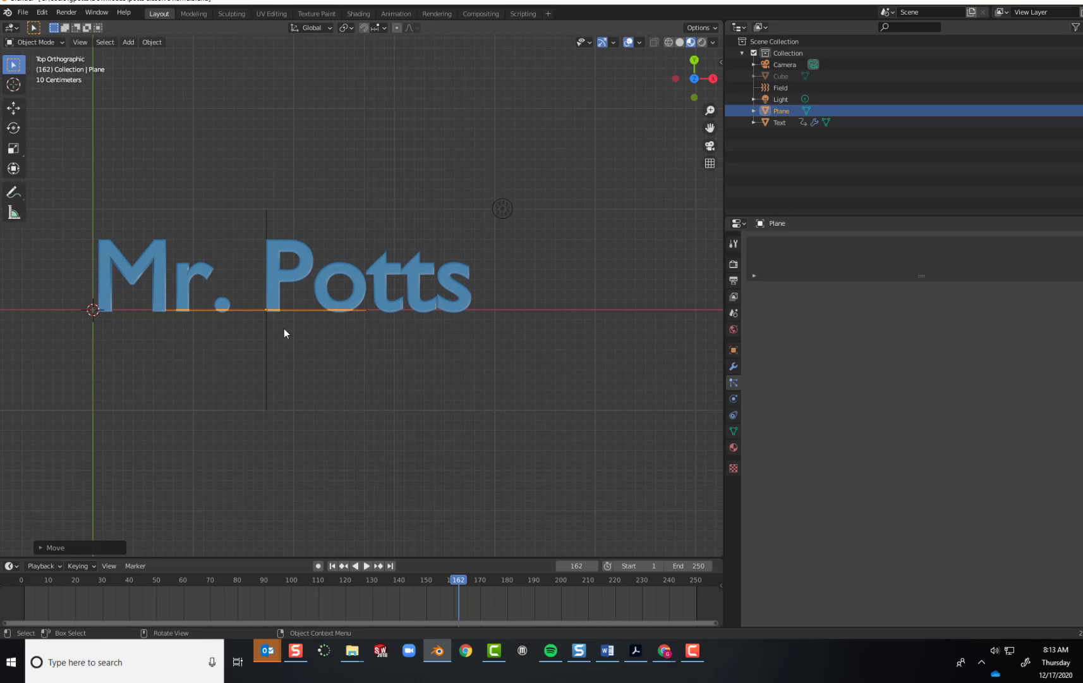
pyautogui.write('s')
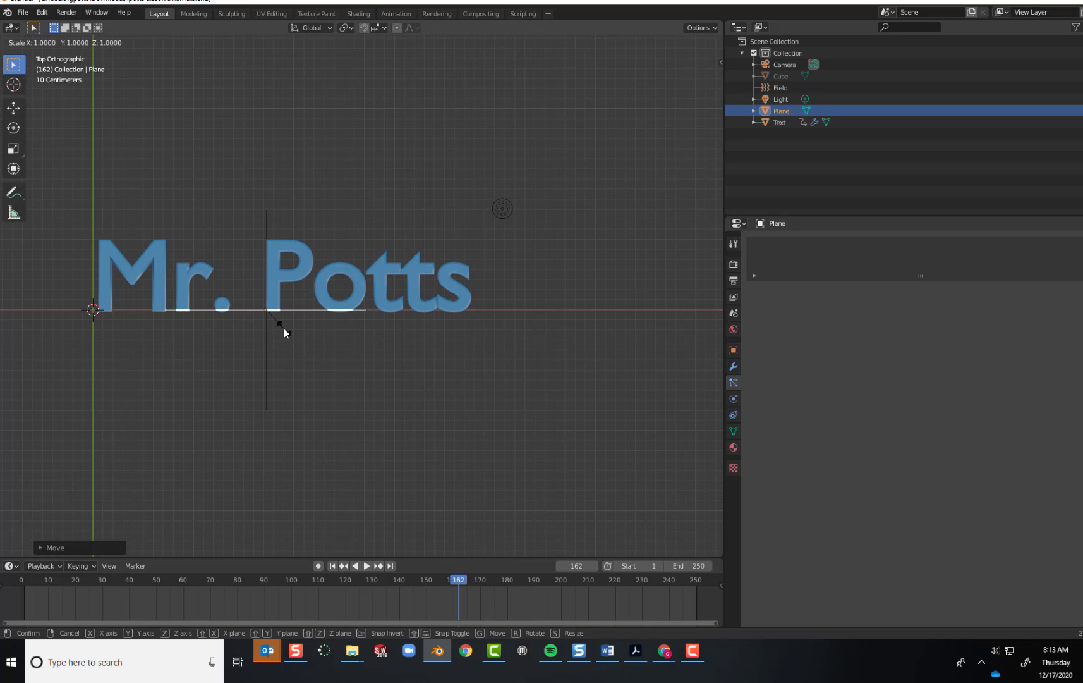
pyautogui.write('10')
pyautogui.press('Return')
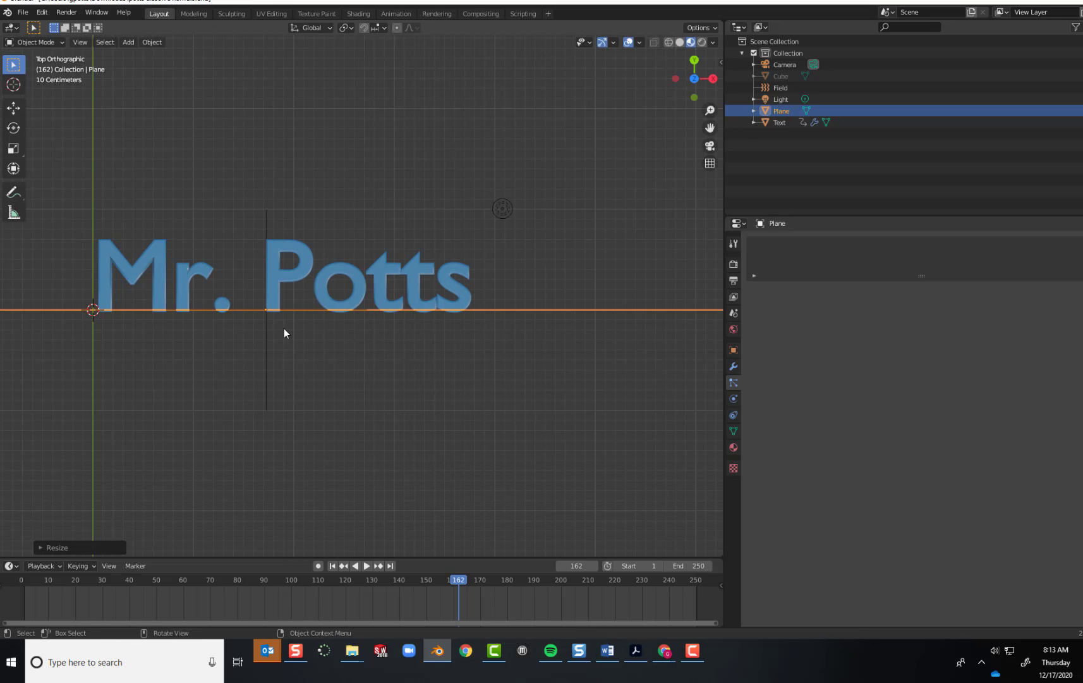
# Move the 3D text slightly up along the Y axis so that it rests just above the plane.
pyautogui.moveTo(510, 272)
pyautogui.mouseDown(button='middle')
pyautogui.moveTo(512, 288)
pyautogui.moveTo(511, 273)
pyautogui.mouseUp(button='middle')
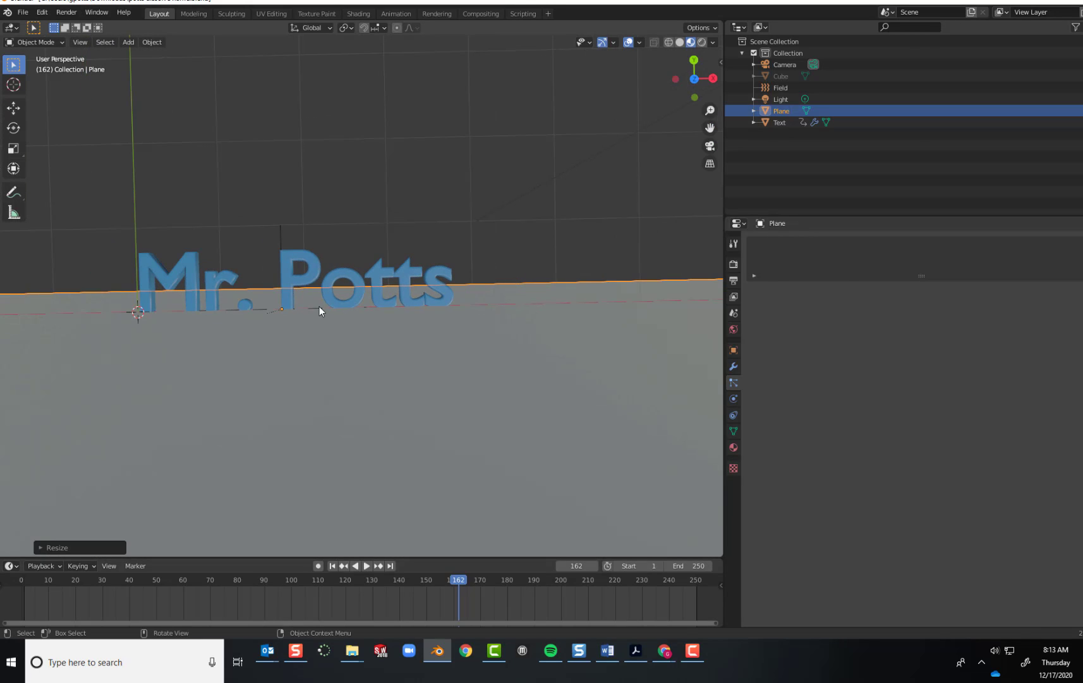
pyautogui.moveTo(427, 314); pyautogui.dragTo(295, 328, button='middle')
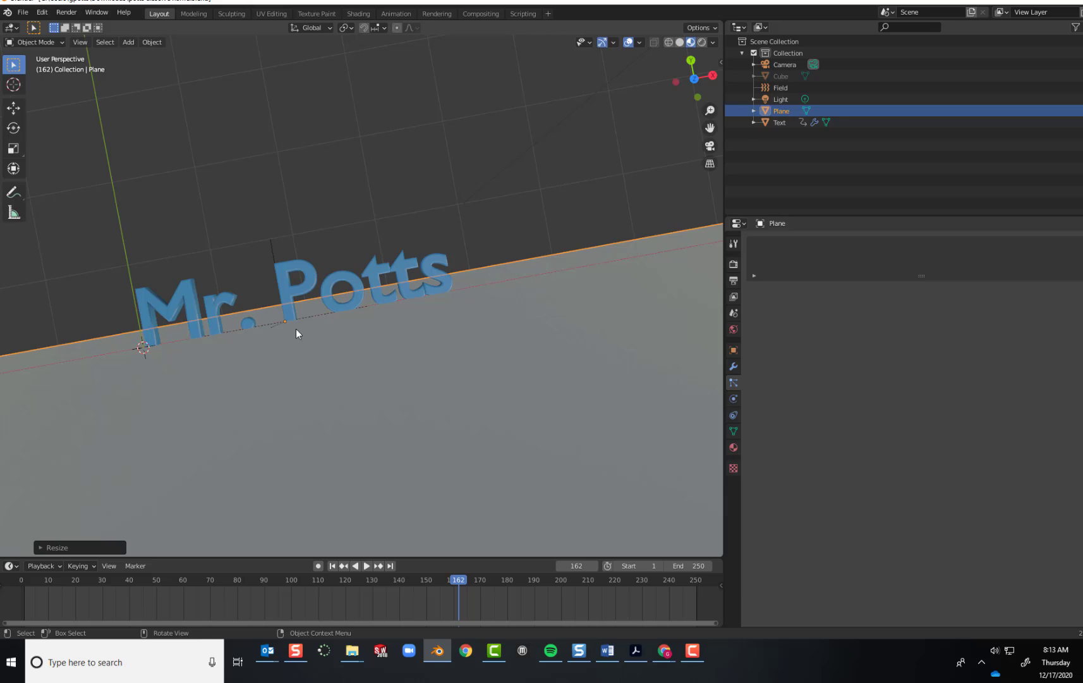
pyautogui.click(293, 295)
pyautogui.click(13, 108)
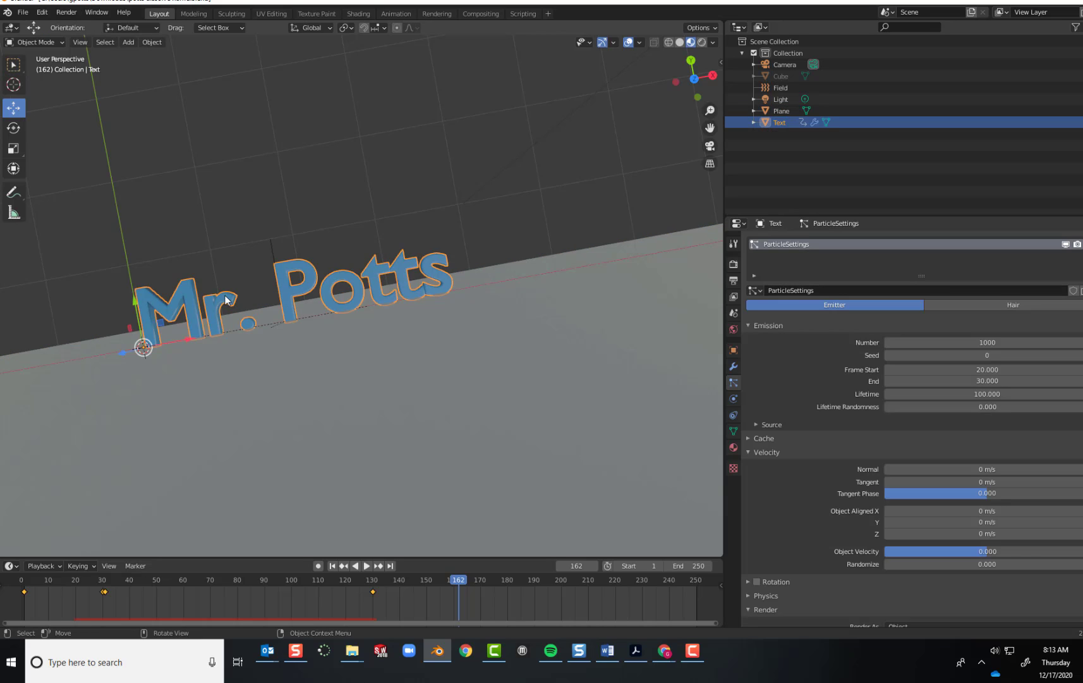
pyautogui.moveTo(137, 304); pyautogui.dragTo(170, 318)
pyautogui.moveTo(169, 318); pyautogui.dragTo(242, 345, button='middle')
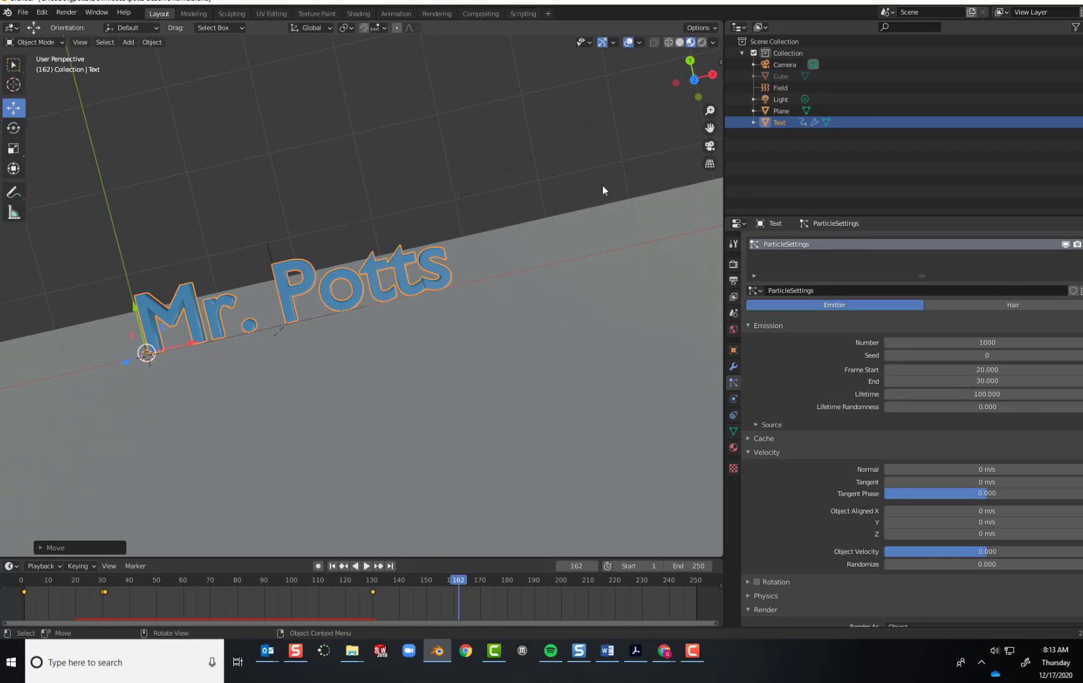
pyautogui.click(694, 79)
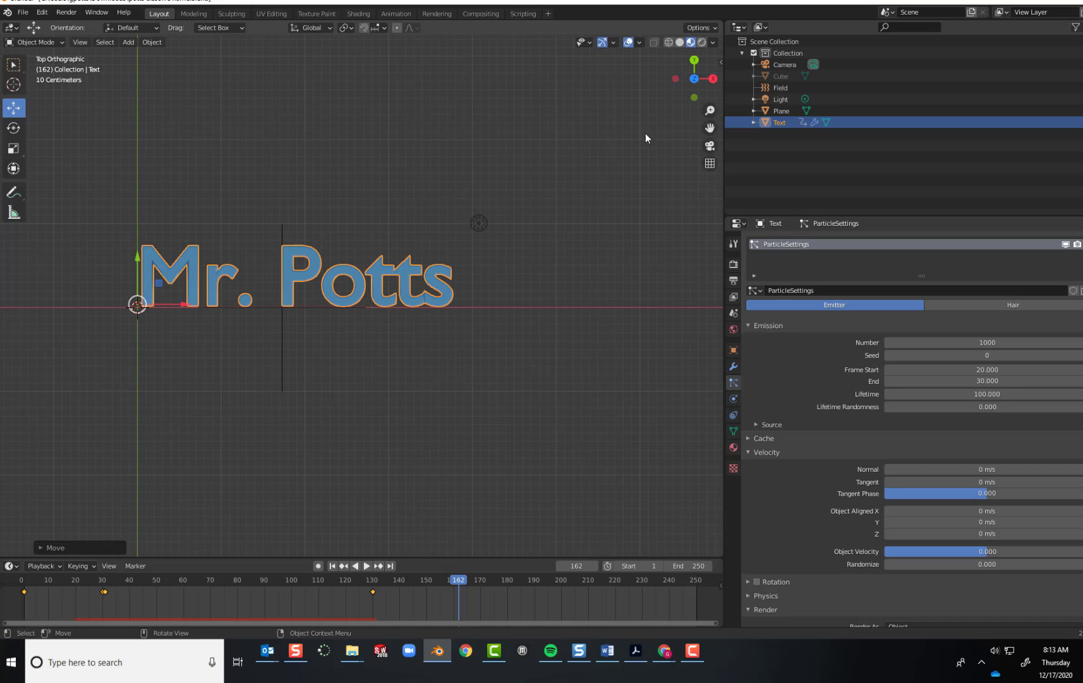
pyautogui.scroll(3, 352, 336)
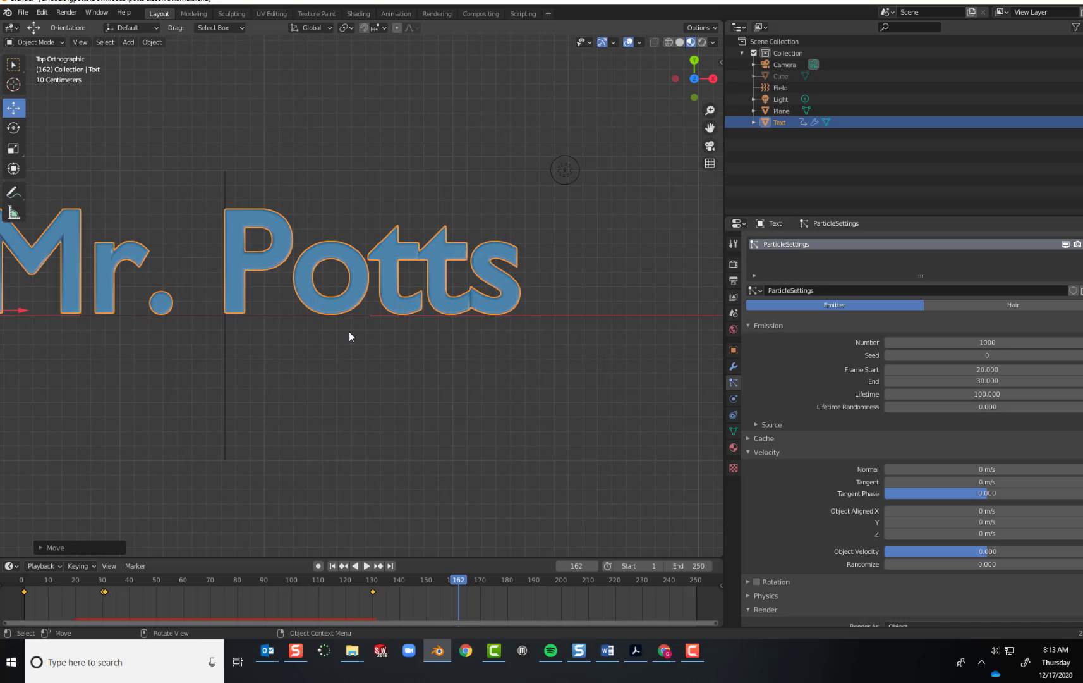
pyautogui.moveTo(349, 331); pyautogui.dragTo(350, 333, button='middle')
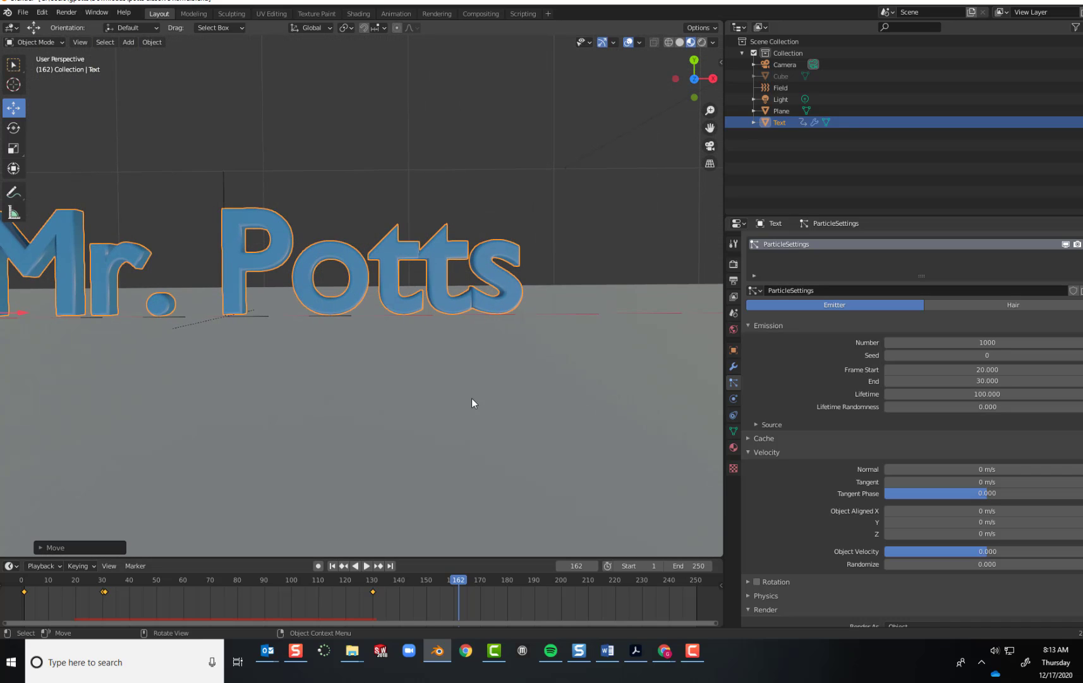
# Give the plane a new material with a Mix Shader surface and Diffuse BSDF as its first shader.
pyautogui.click(447, 402)
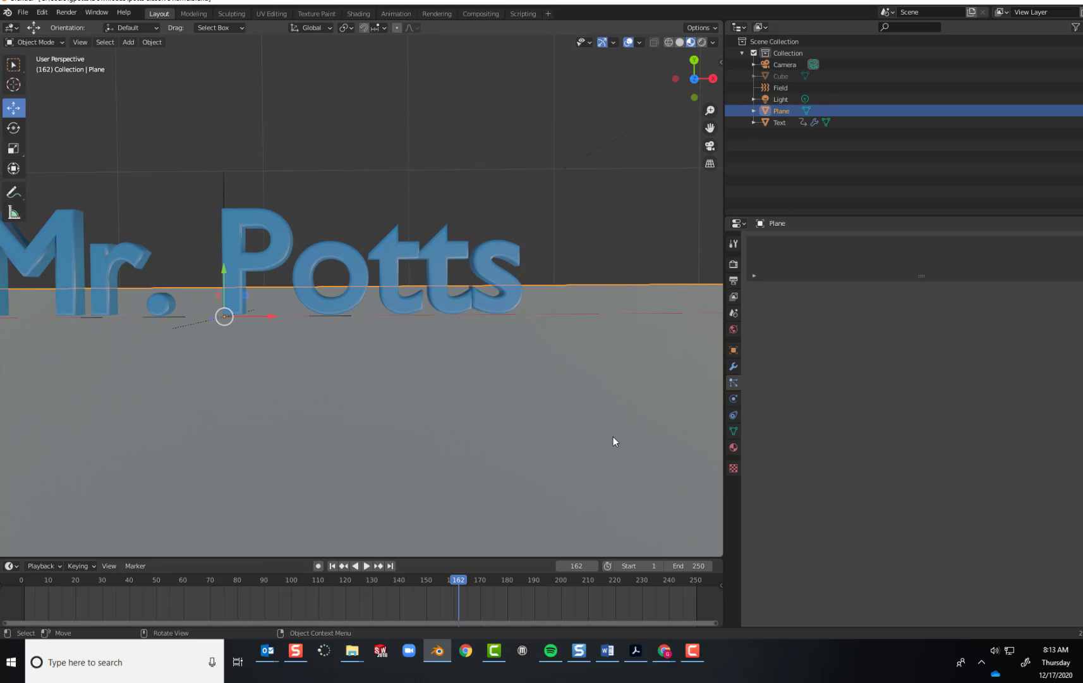
pyautogui.click(733, 447)
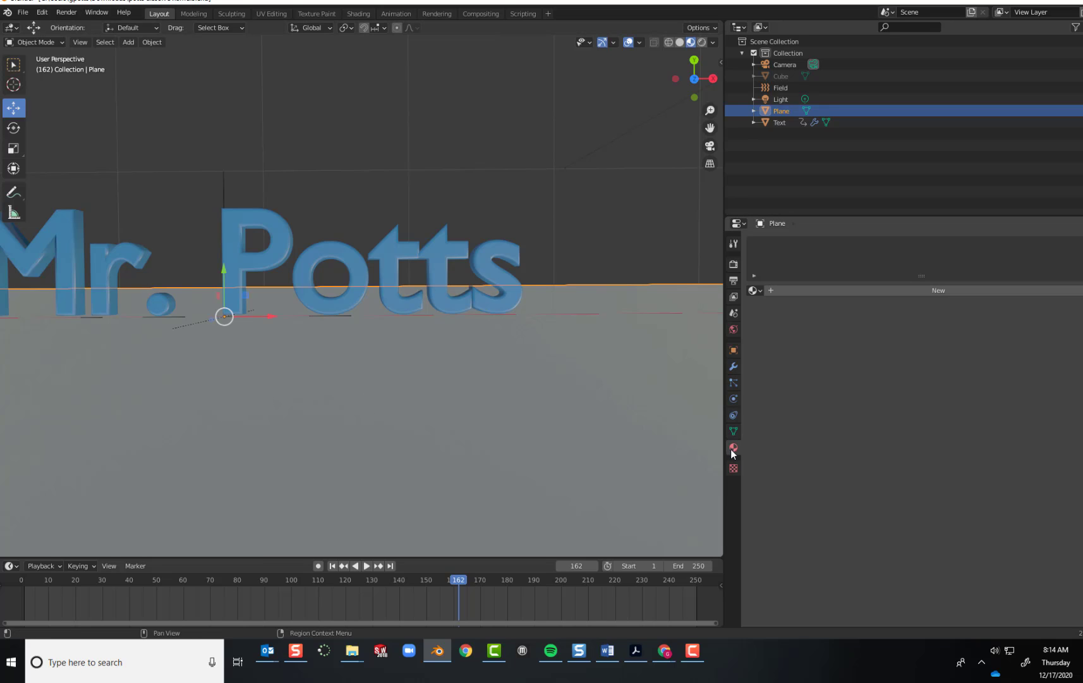
pyautogui.click(902, 291)
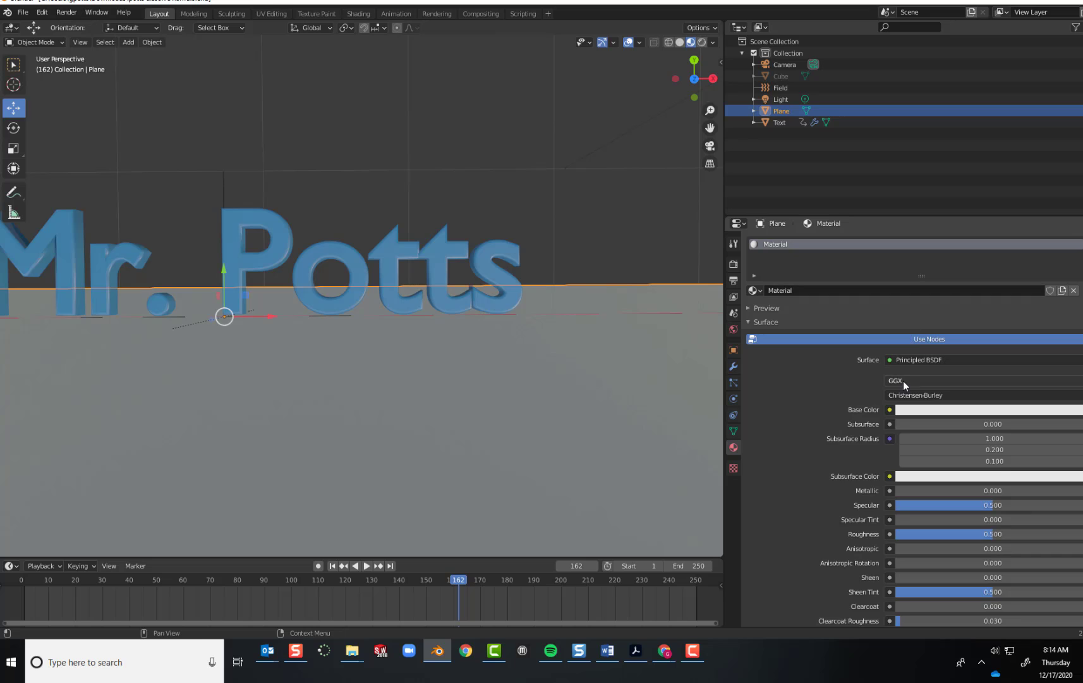
pyautogui.scroll(-4, 903, 381)
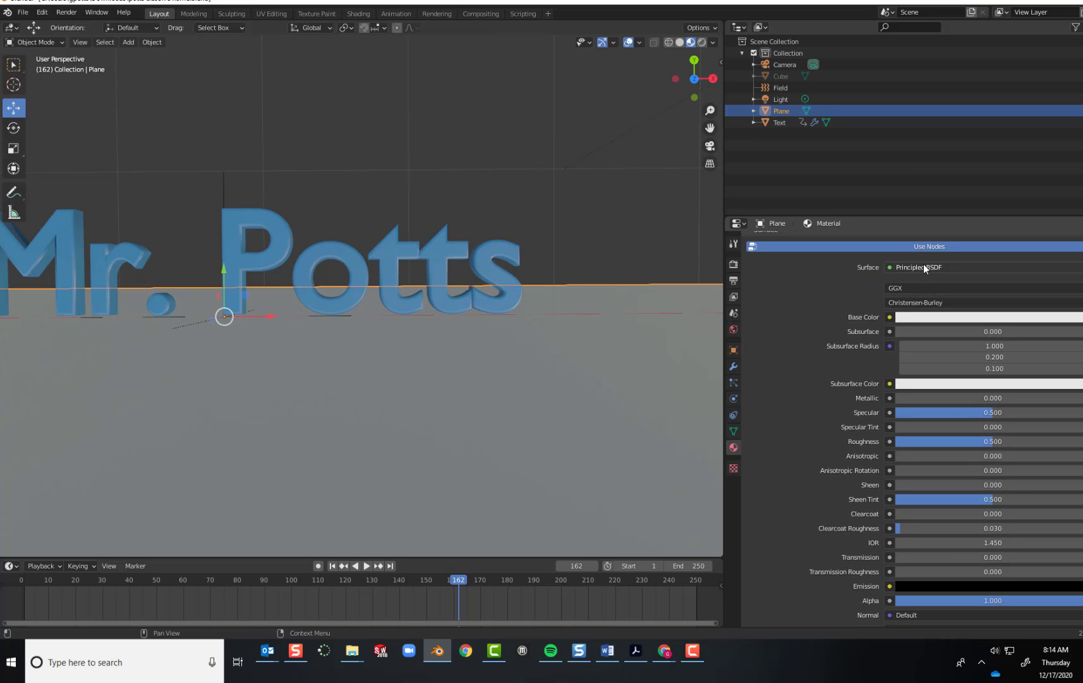
pyautogui.click(922, 268)
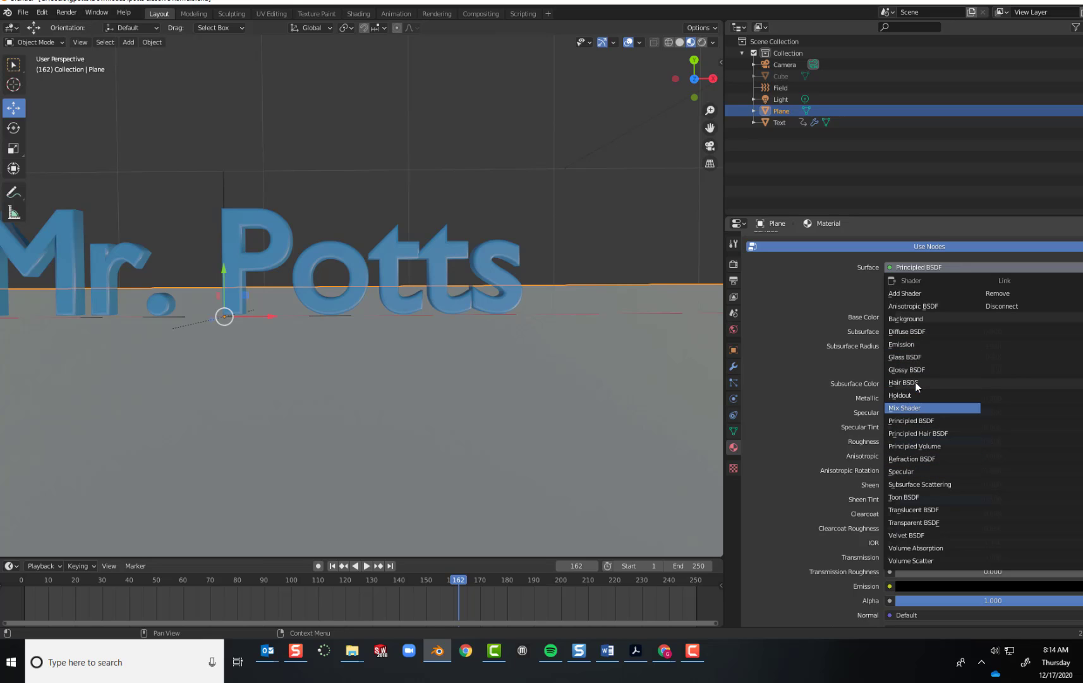
pyautogui.click(915, 408)
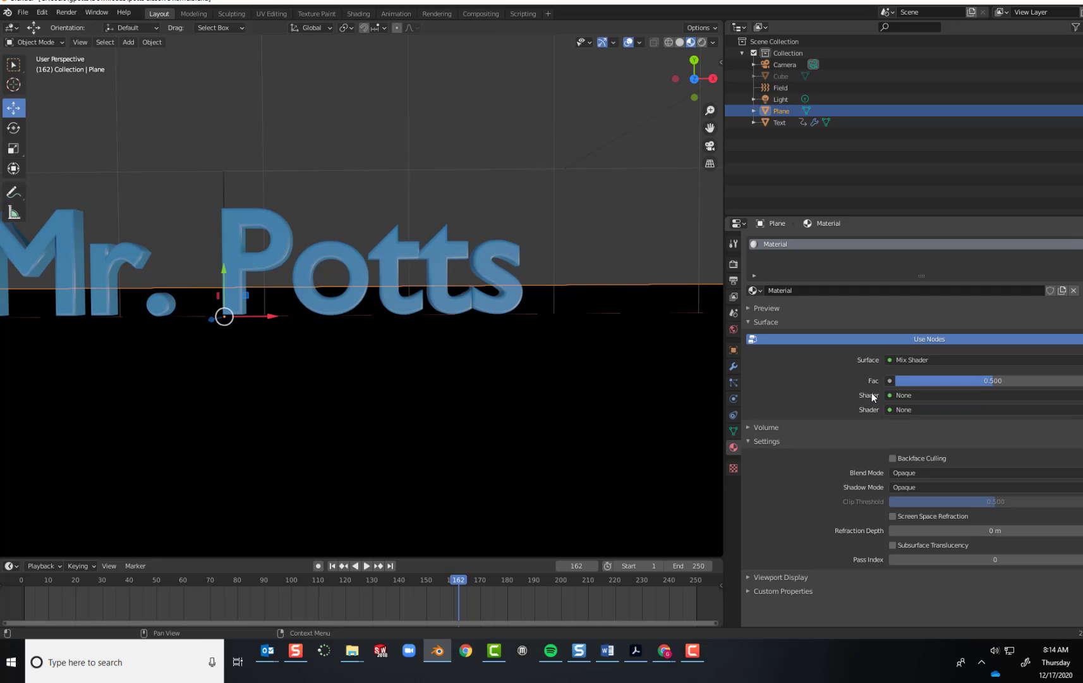
pyautogui.click(926, 395)
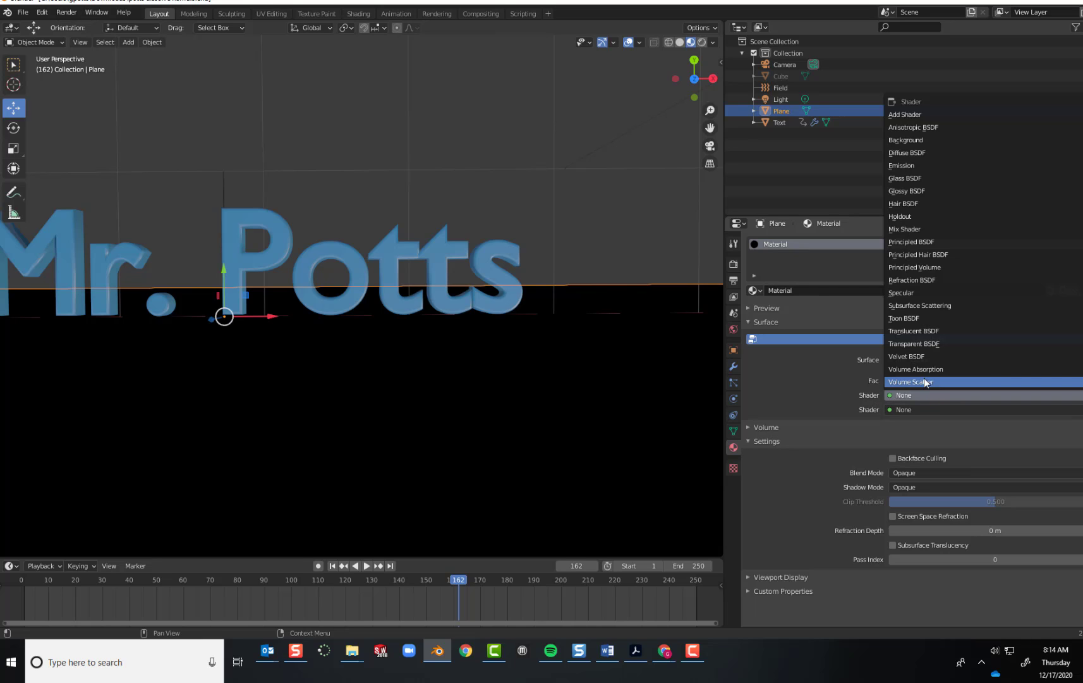
pyautogui.click(910, 153)
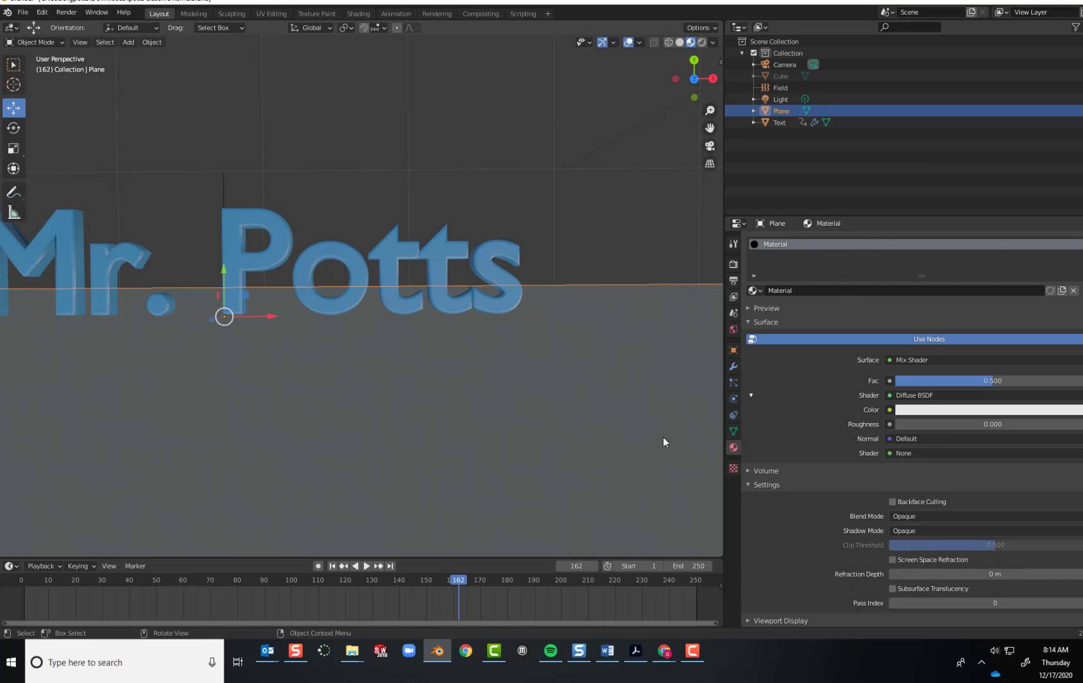
# Tint the color of the plane's Diffuse BSDF pale blue.
pyautogui.click(923, 409)
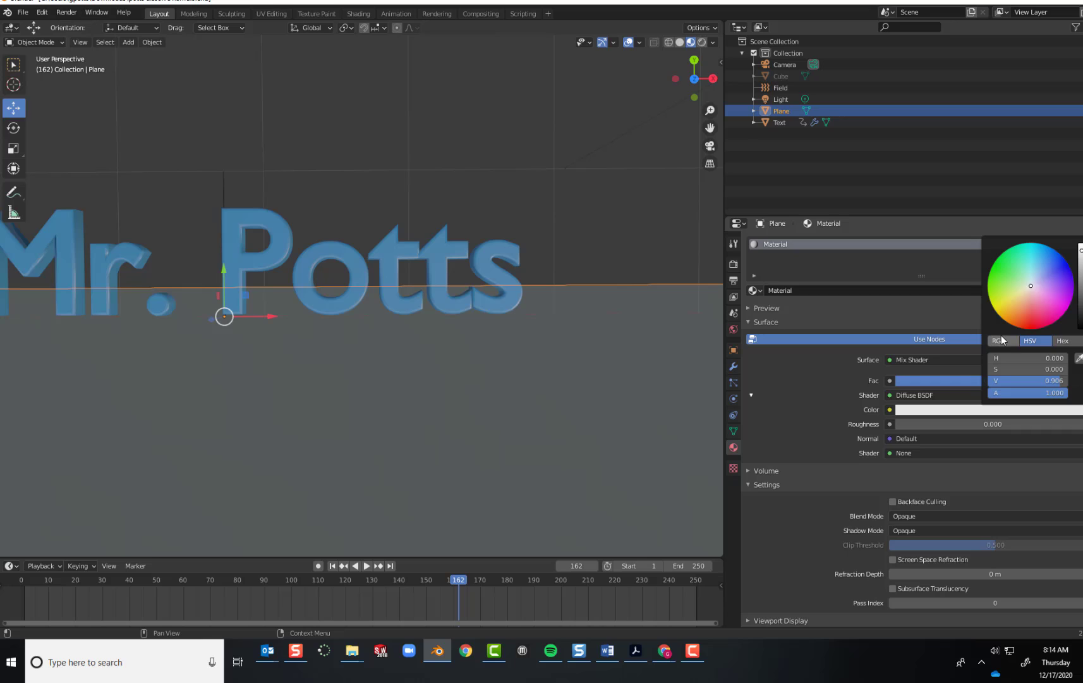
pyautogui.click(1031, 284)
pyautogui.moveTo(1030, 283); pyautogui.dragTo(1036, 280)
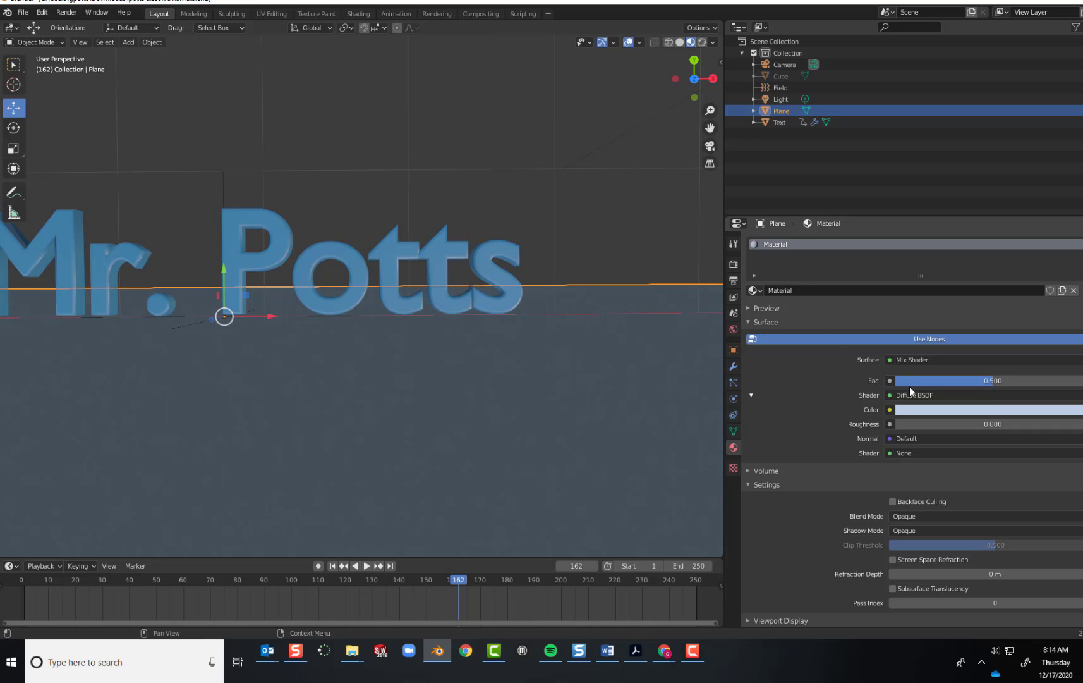
# Set the material's second shader to Glossy BSDF and lower the mix factor to about 0.33.
pyautogui.click(911, 452)
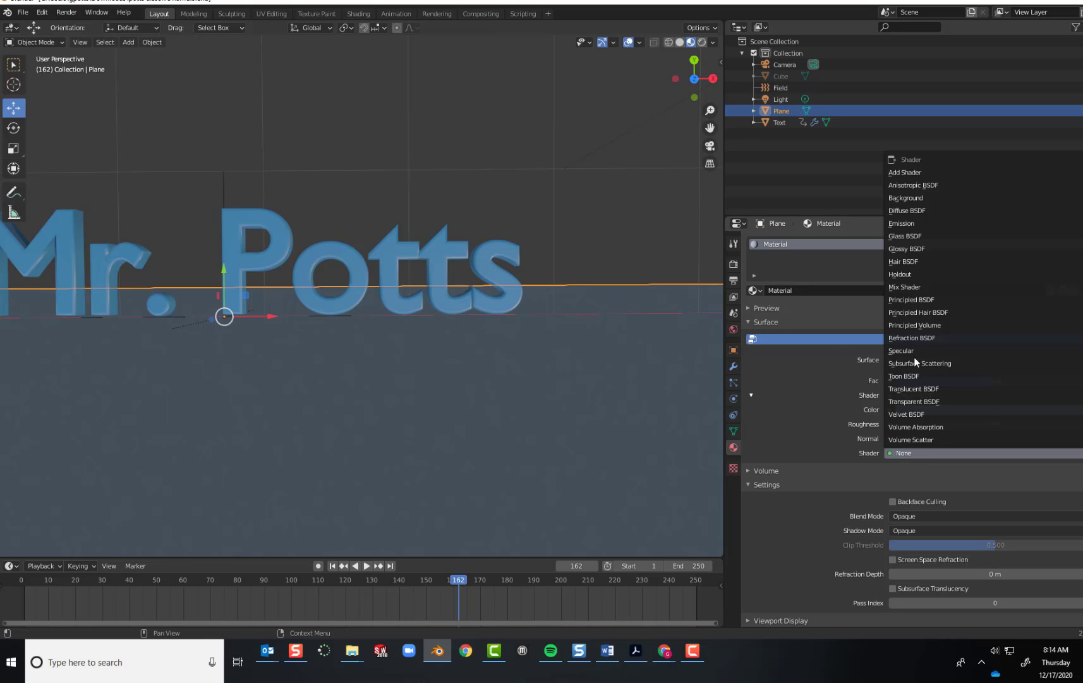
pyautogui.click(904, 249)
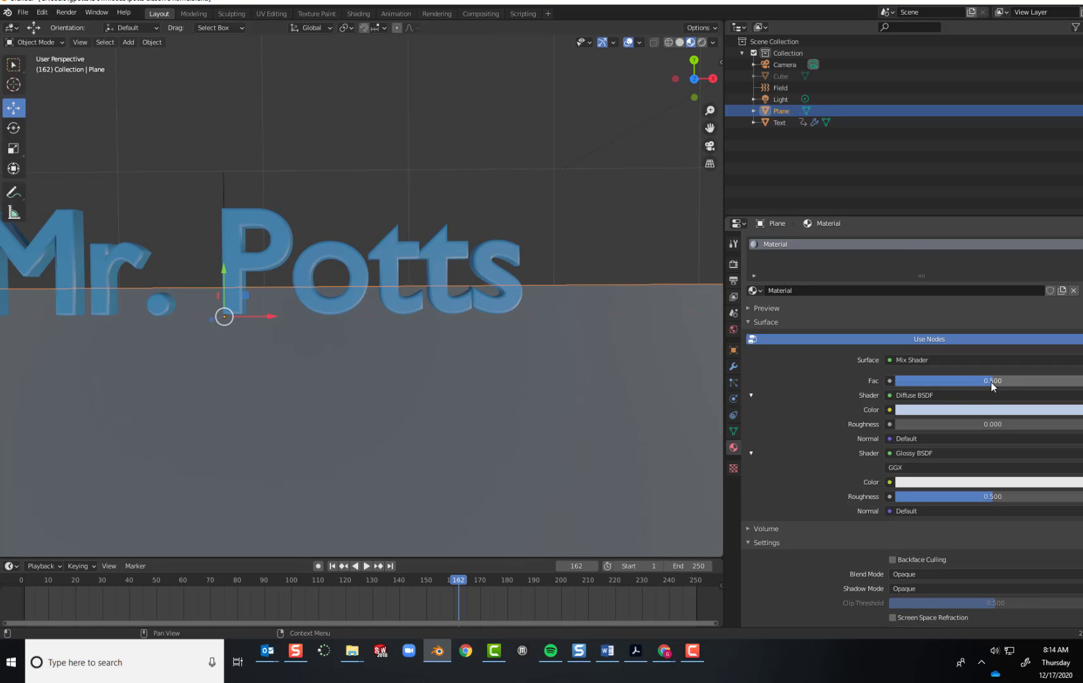
pyautogui.moveTo(991, 381); pyautogui.dragTo(955, 381)
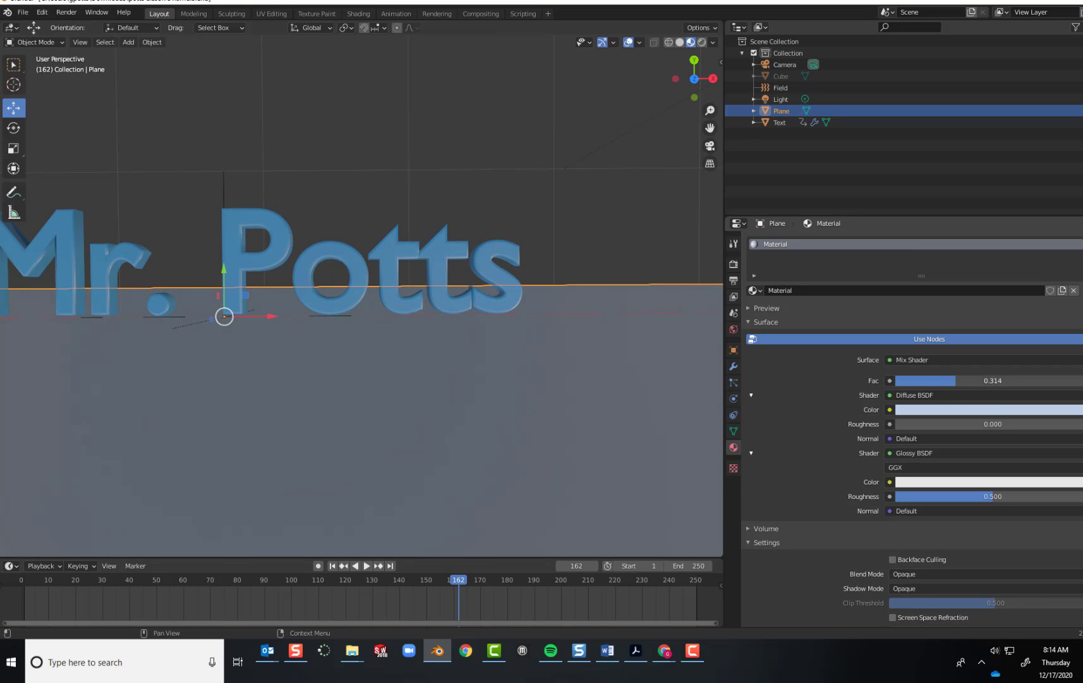
# Change the plane's Diffuse BSDF color to a light green.
pyautogui.click(970, 412)
pyautogui.moveTo(1035, 279); pyautogui.dragTo(1019, 278)
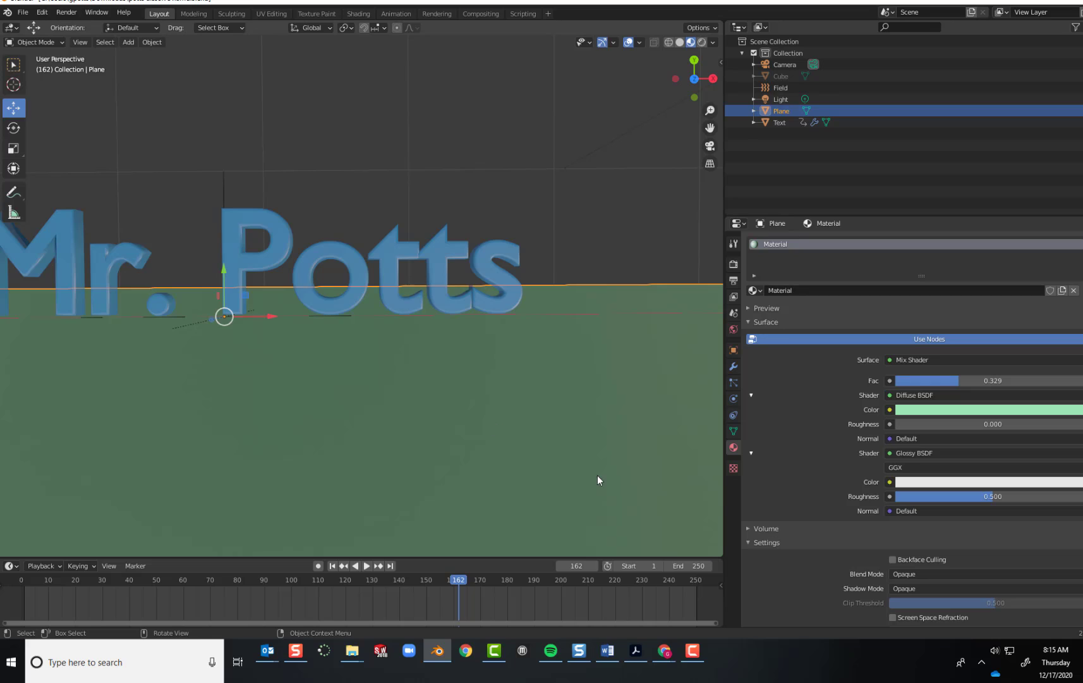
# Enable Collision physics on the plane.
pyautogui.scroll(-1, 607, 430)
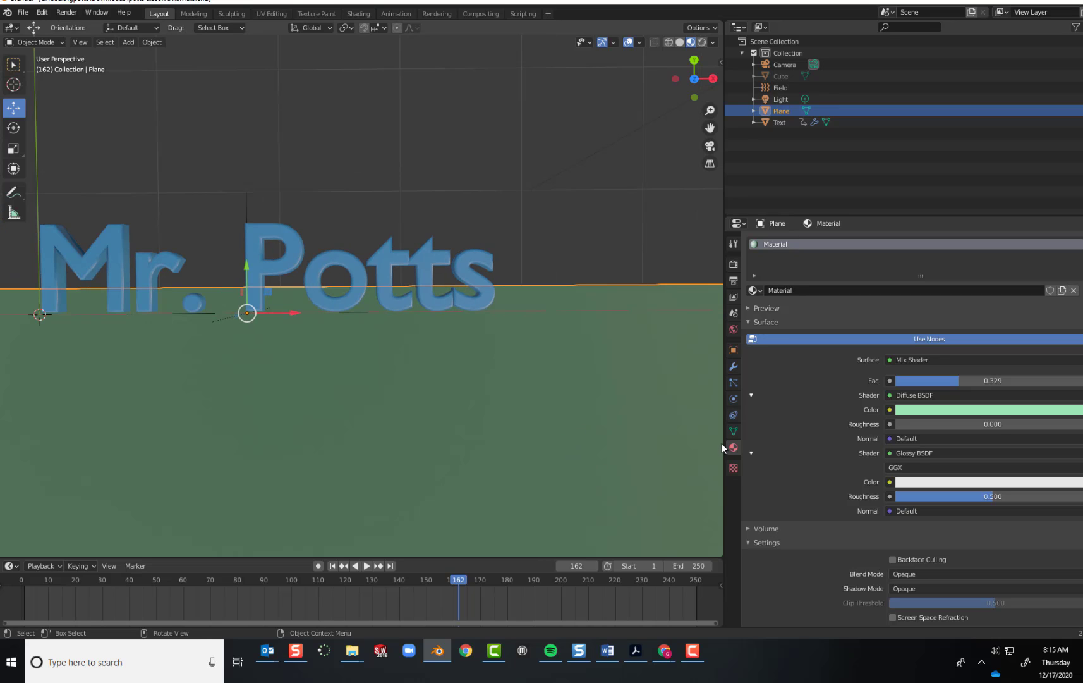
pyautogui.click(734, 399)
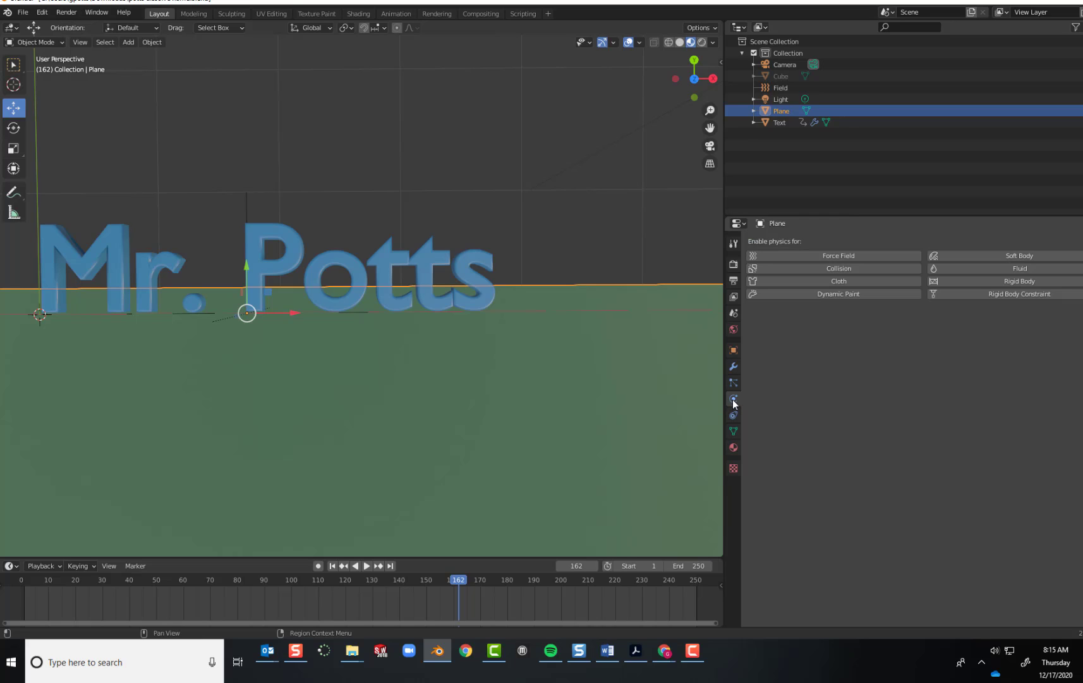
pyautogui.click(813, 267)
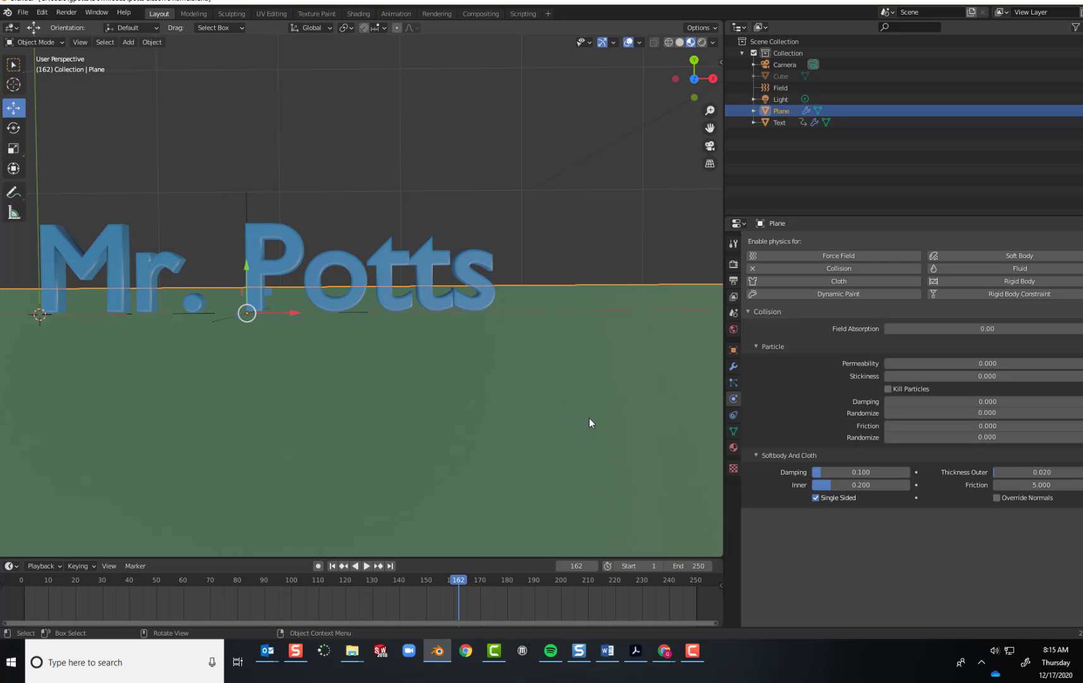
# Check the scene through the camera and return to the perspective view facing the text.
pyautogui.scroll(-2, 593, 427)
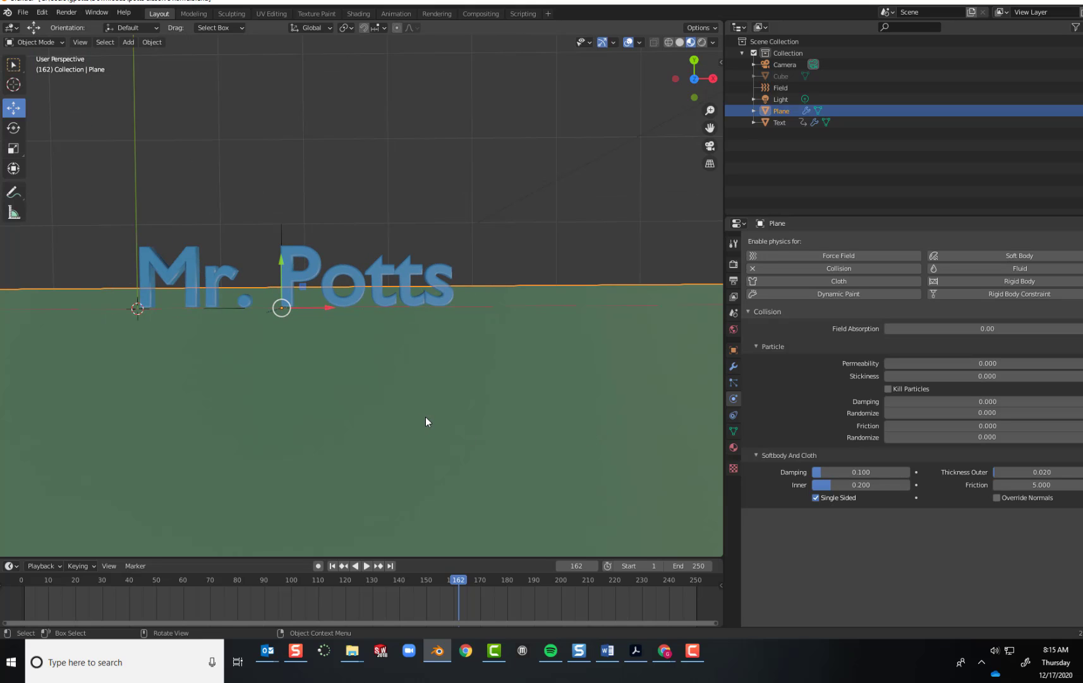
pyautogui.click(710, 146)
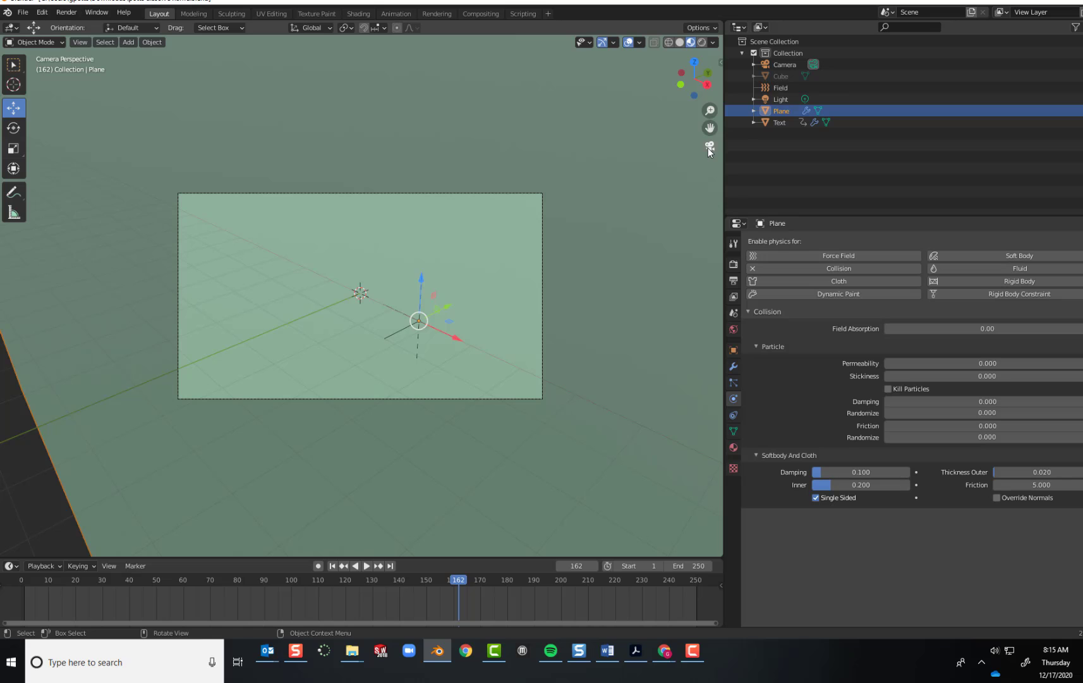
pyautogui.click(709, 148)
pyautogui.click(709, 148)
pyautogui.click(710, 148)
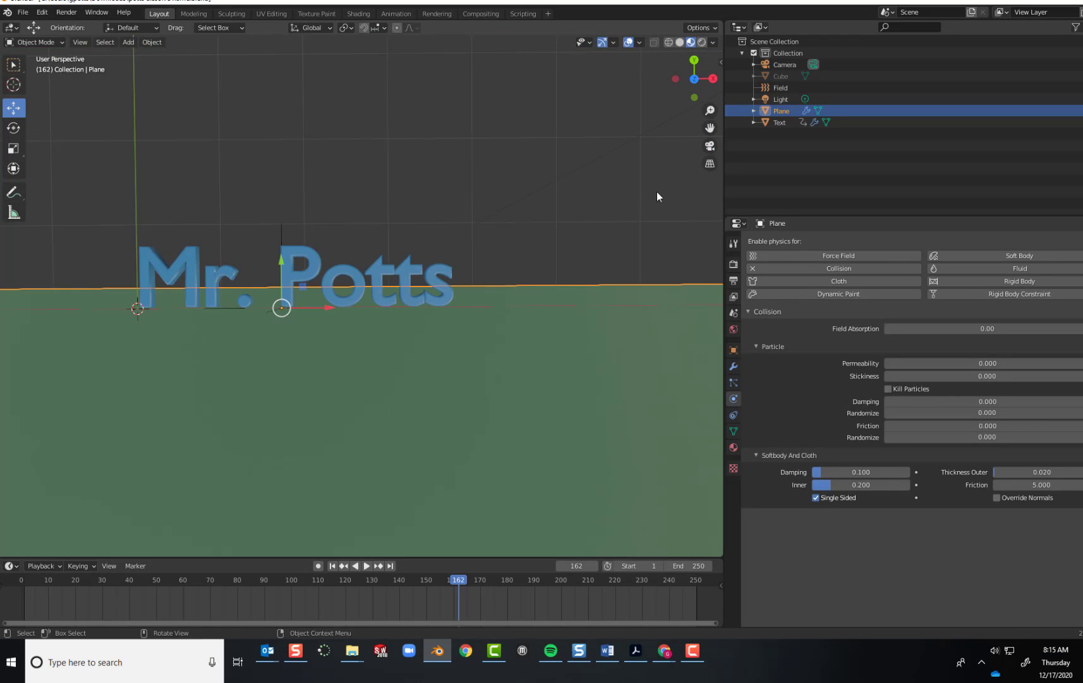
# Select the 3D text, switching briefly to the plane and back to the text.
pyautogui.click(356, 272)
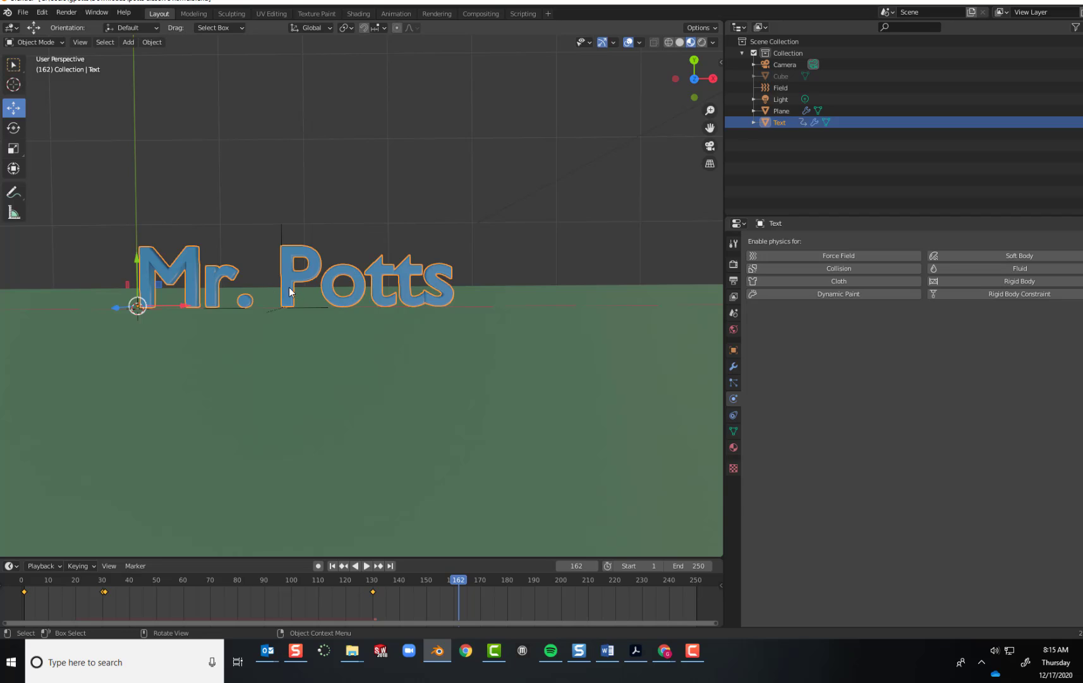
pyautogui.click(309, 341)
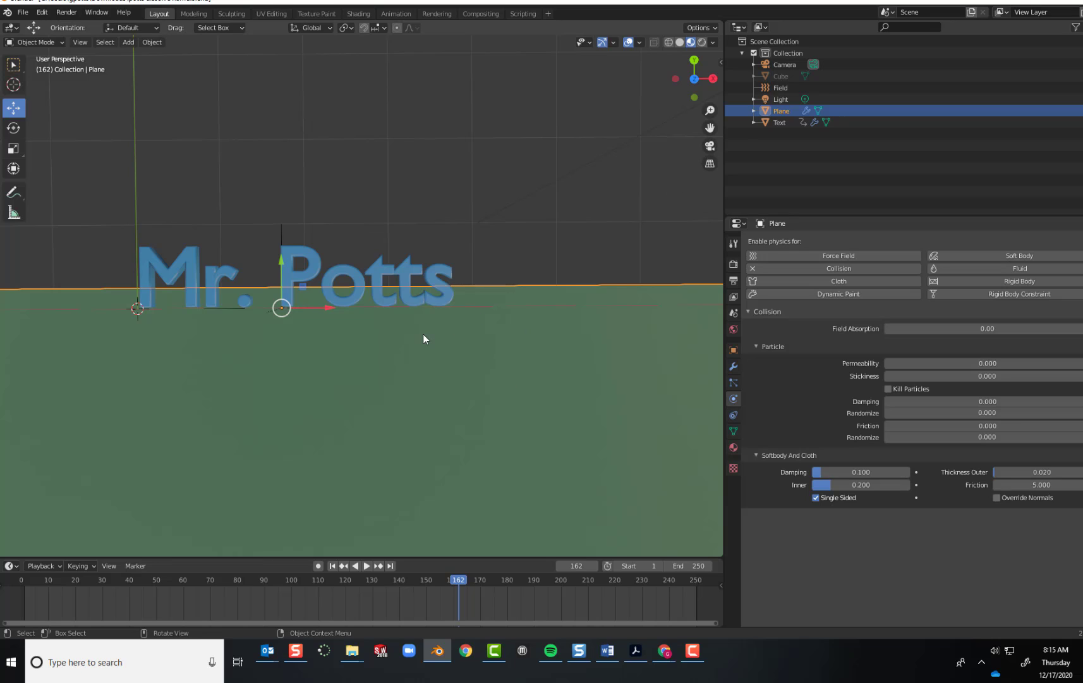
pyautogui.click(360, 286)
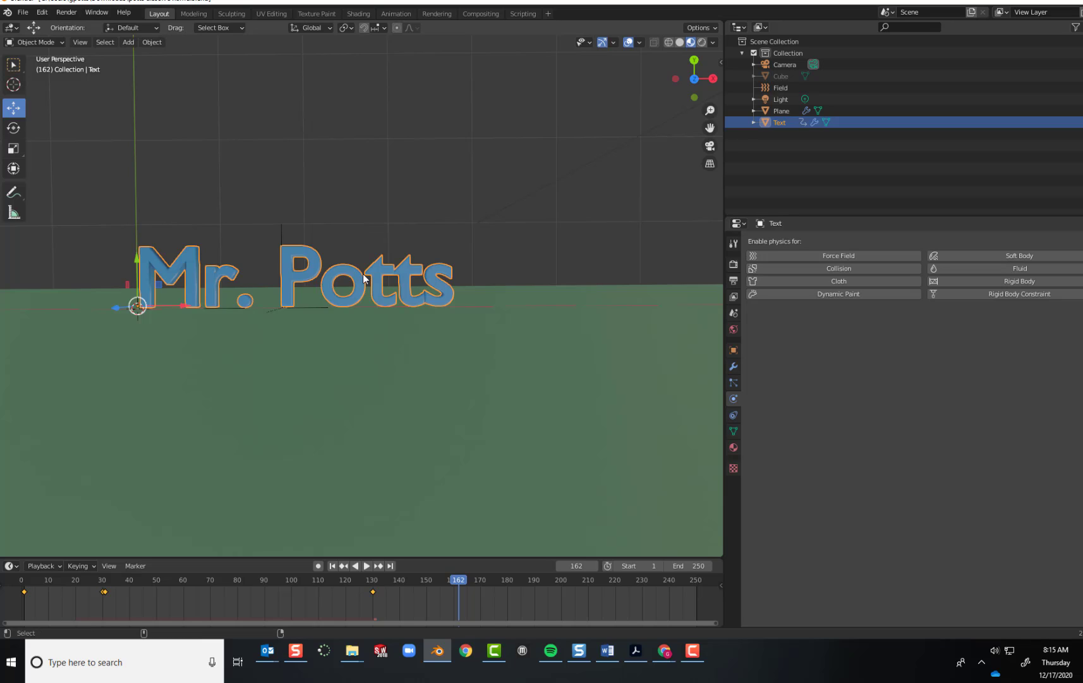
# Look through the camera, lock the camera to the view, and pan it so the whole 3D text is centered in the frame.
pyautogui.press('KP_0')
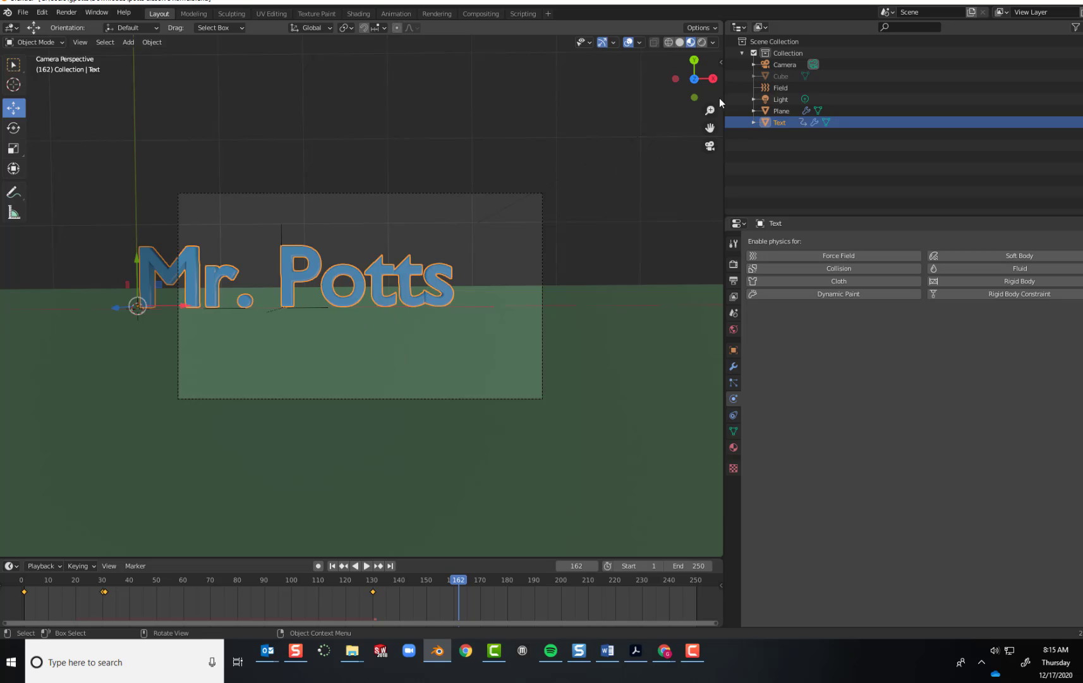
pyautogui.click(721, 62)
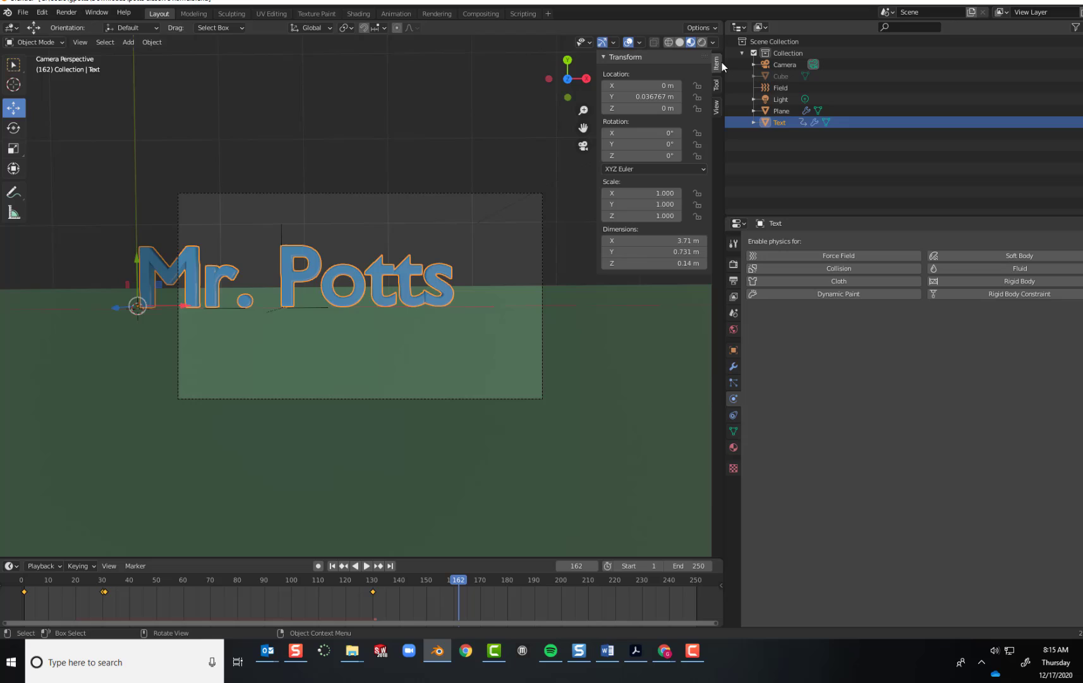
pyautogui.click(716, 106)
pyautogui.click(647, 200)
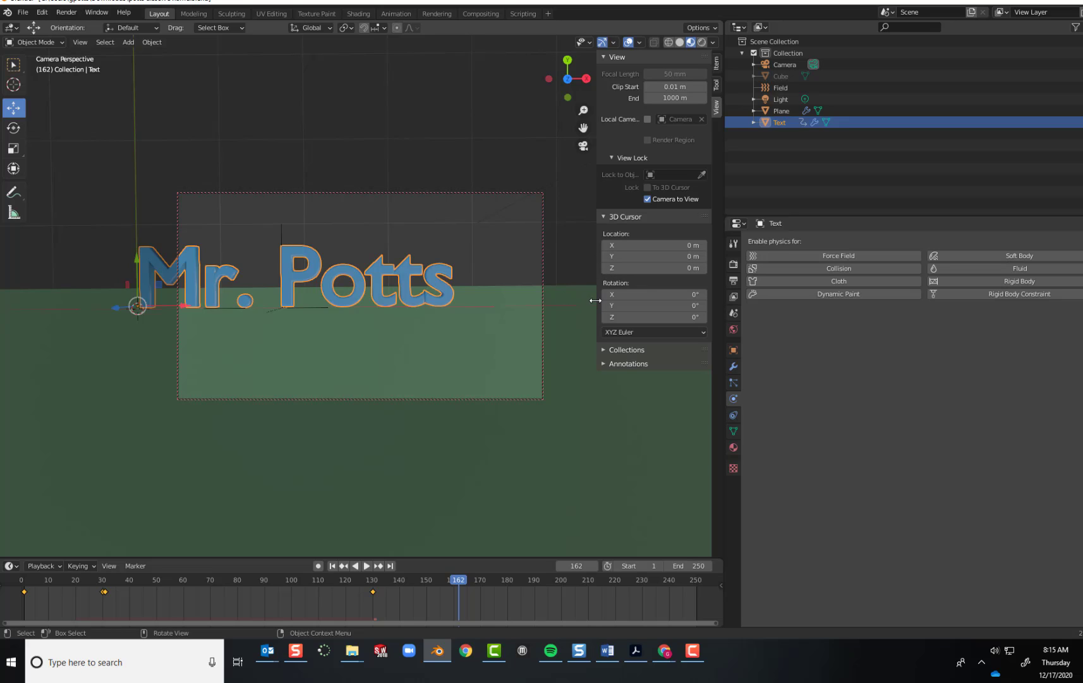
pyautogui.moveTo(597, 303); pyautogui.dragTo(708, 265)
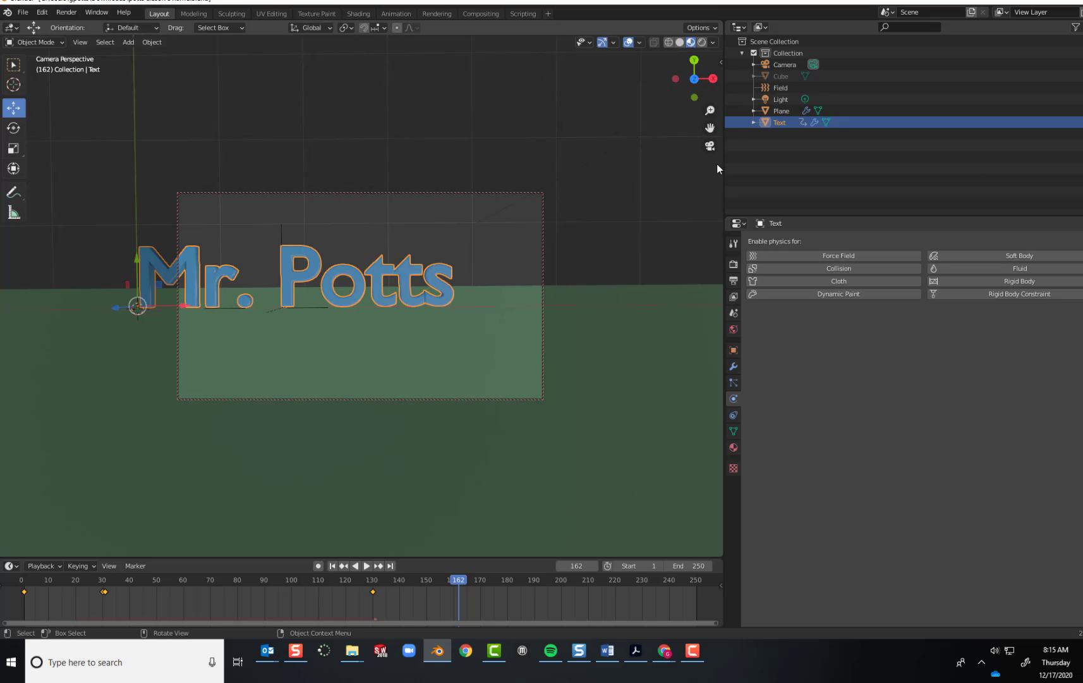
pyautogui.moveTo(710, 129); pyautogui.dragTo(784, 143)
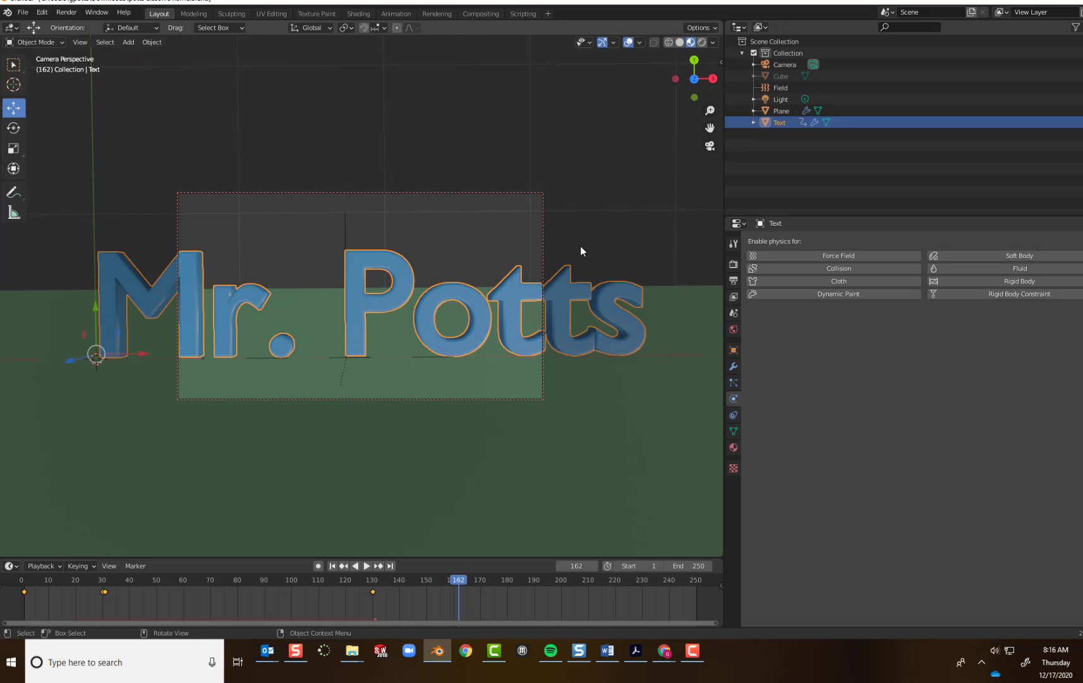
# Turn off the camera-to-view lock so that the camera framing stays fixed.
pyautogui.click(721, 60)
pyautogui.click(648, 199)
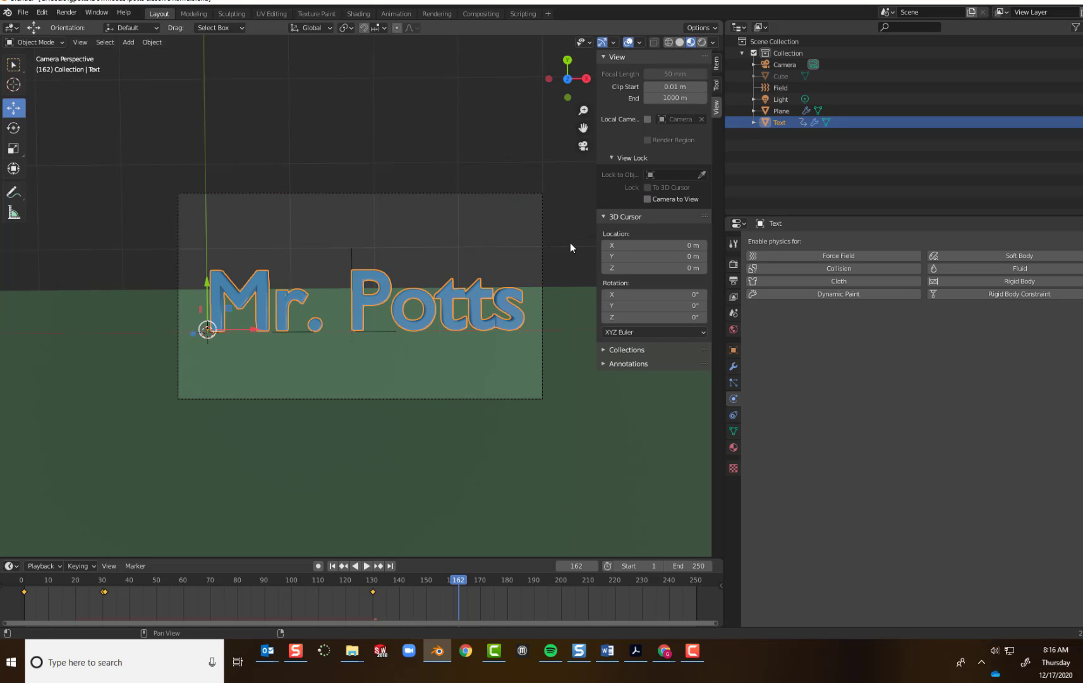
pyautogui.moveTo(595, 312); pyautogui.dragTo(725, 320)
pyautogui.scroll(3, 428, 353)
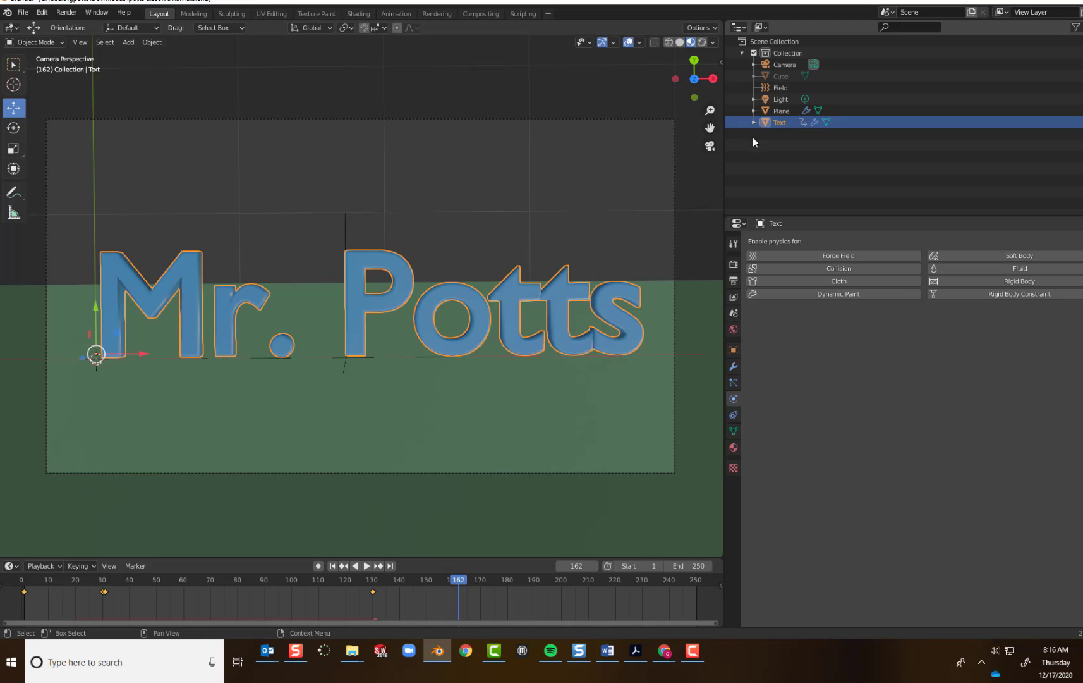
# Switch the viewport to rendered shading, leave the camera view, and select the light to inspect its placement relative to the text.
pyautogui.click(702, 43)
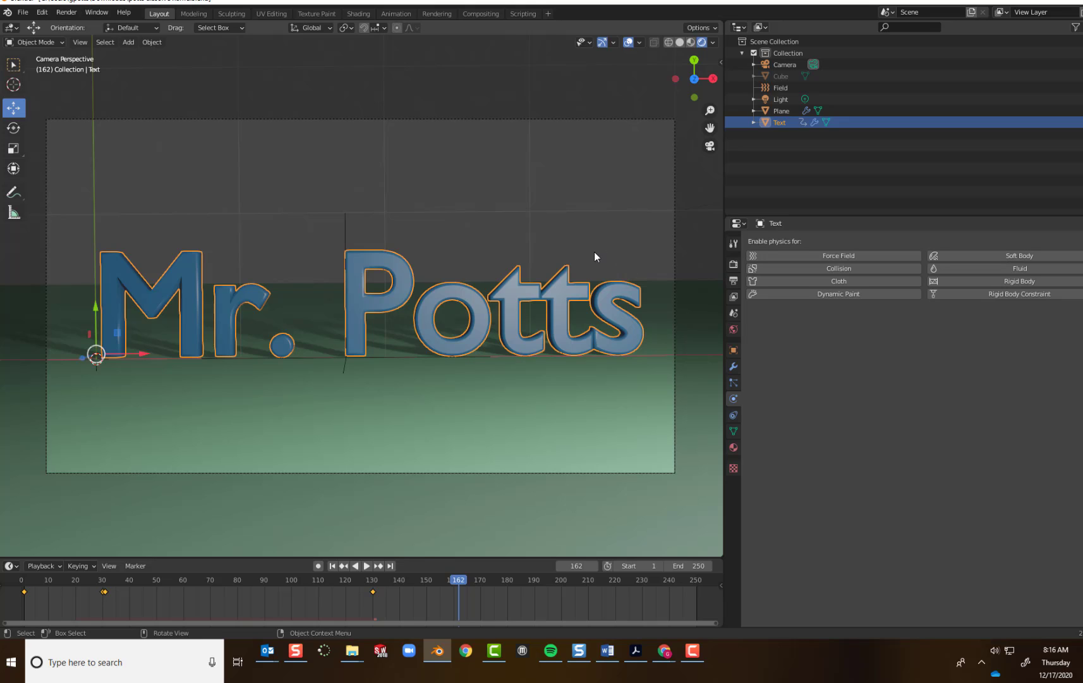
pyautogui.scroll(-4, 594, 255)
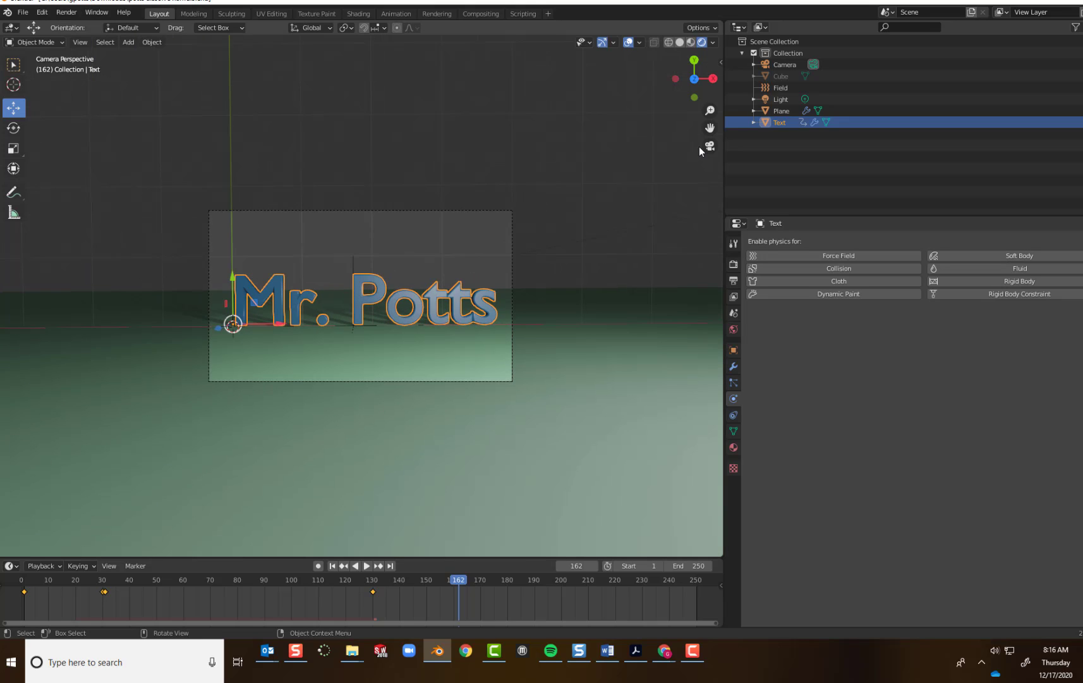
pyautogui.click(709, 146)
pyautogui.scroll(-2, 662, 191)
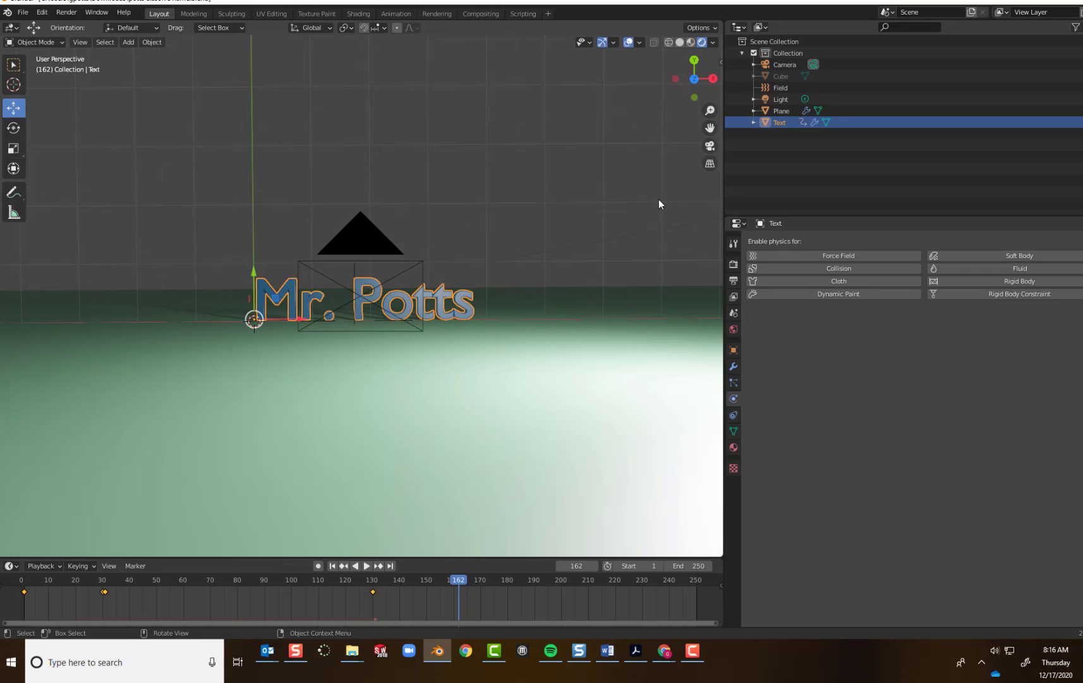
pyautogui.scroll(-3, 658, 199)
pyautogui.click(487, 270)
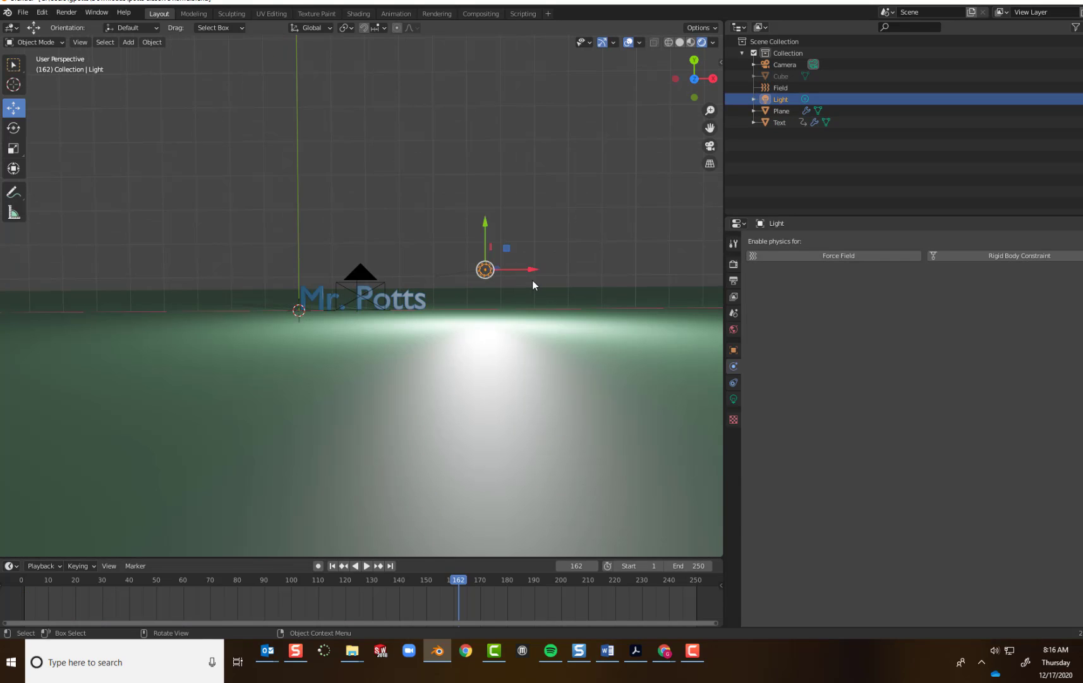
pyautogui.moveTo(318, 344); pyautogui.dragTo(197, 367, button='middle')
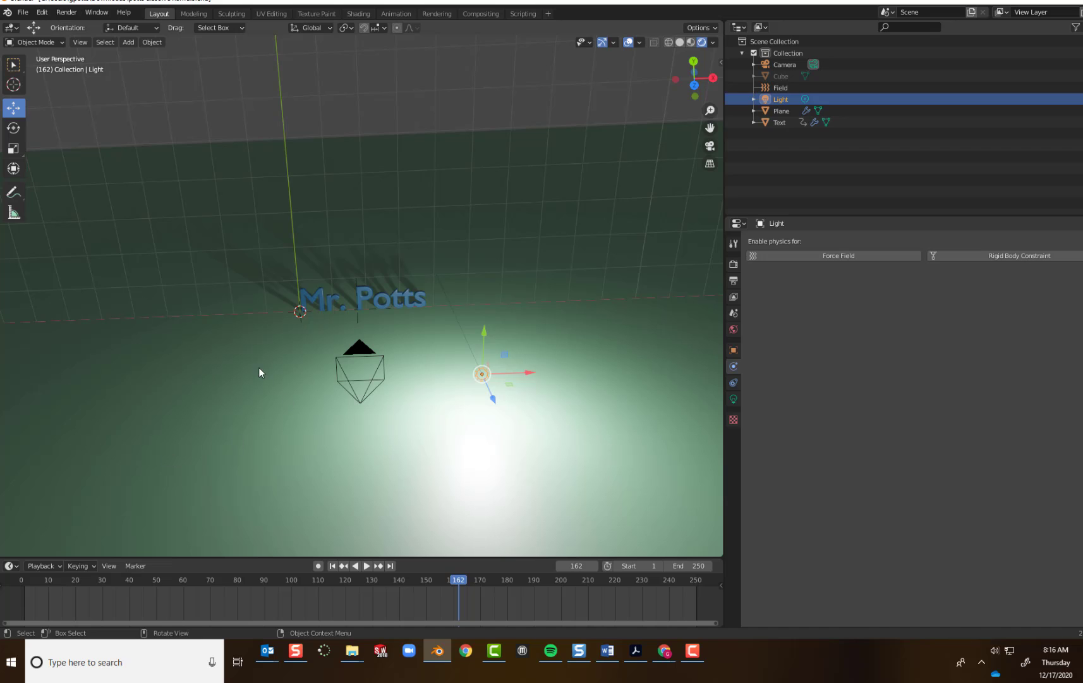
pyautogui.moveTo(225, 368)
pyautogui.mouseDown(button='middle')
pyautogui.moveTo(244, 387)
pyautogui.moveTo(242, 355)
pyautogui.moveTo(227, 368)
pyautogui.moveTo(240, 361)
pyautogui.mouseUp(button='middle')
# Try to raise the 3D text above the floor plane along the Y axis.
pyautogui.click(391, 304)
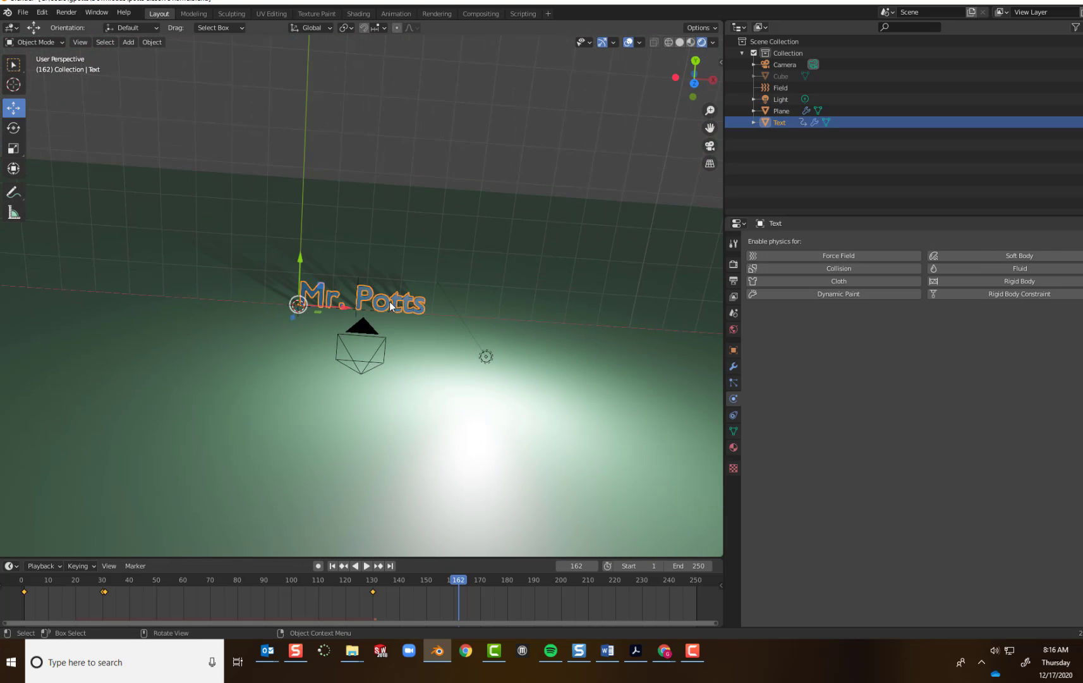
pyautogui.scroll(6, 390, 306)
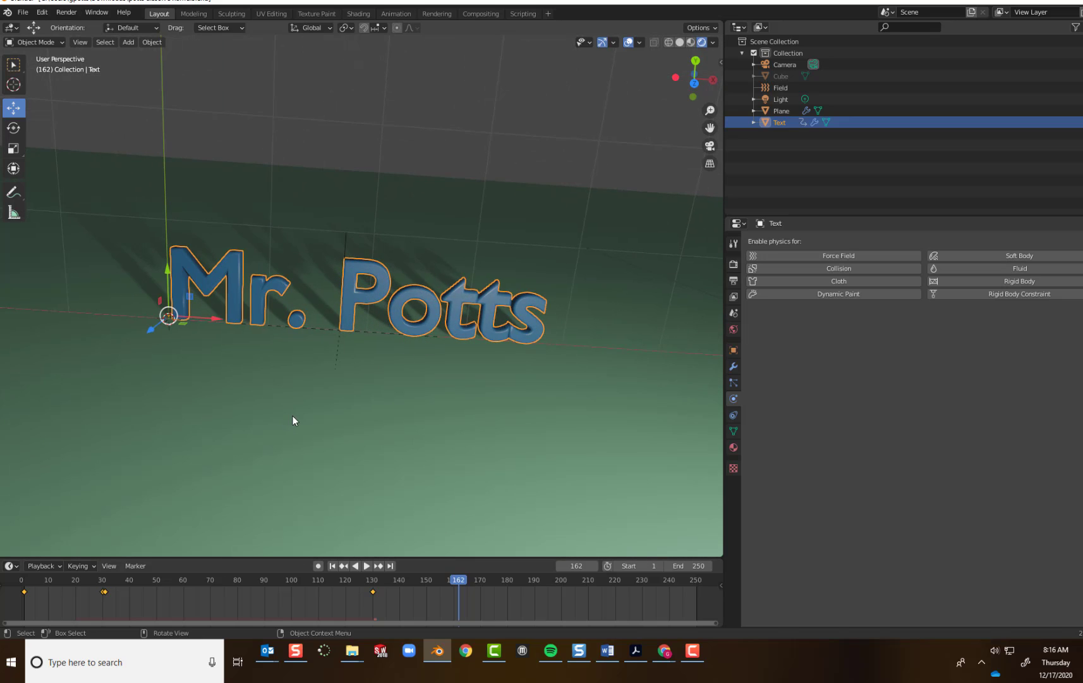
pyautogui.moveTo(293, 420); pyautogui.dragTo(283, 218, button='middle')
pyautogui.moveTo(266, 277); pyautogui.dragTo(263, 218)
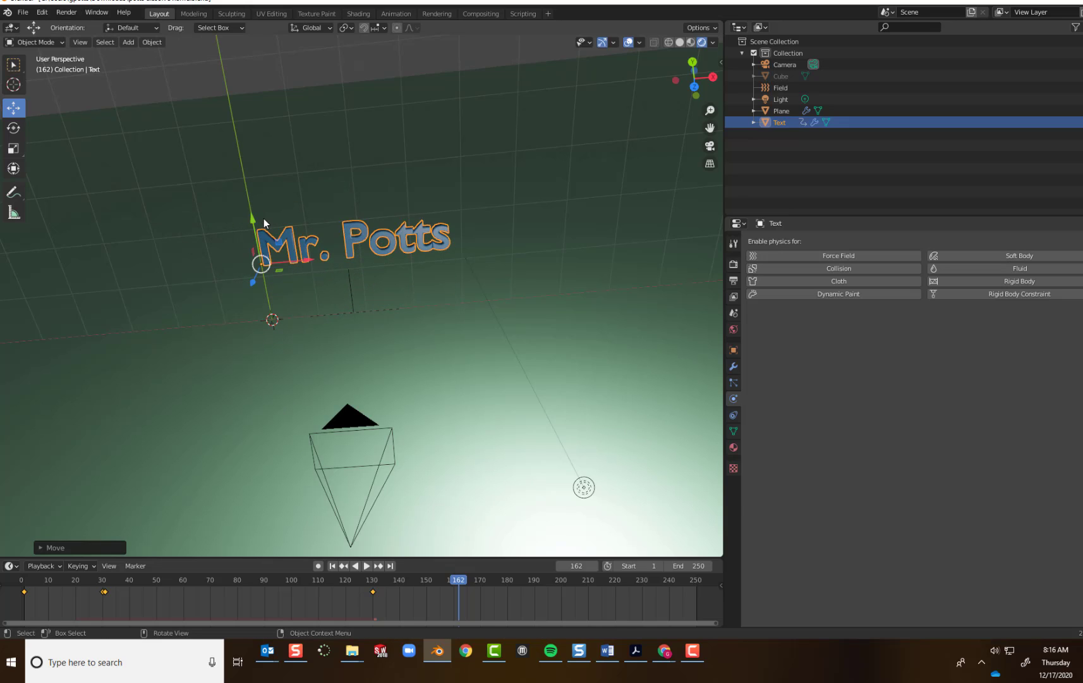
pyautogui.click(263, 218)
pyautogui.click(346, 201)
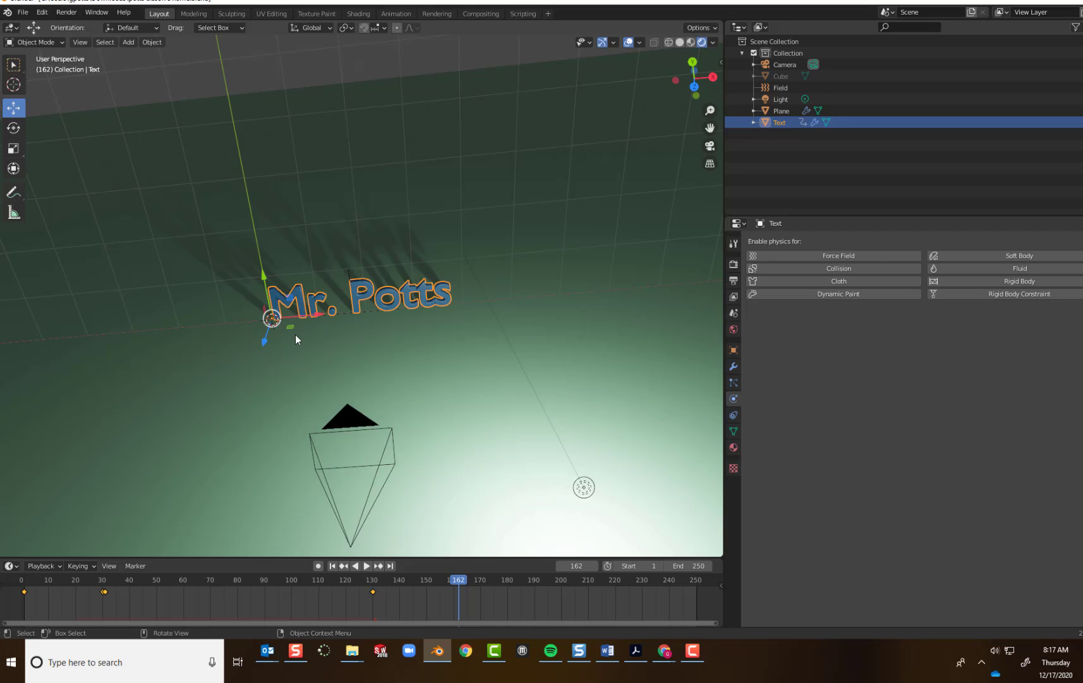
pyautogui.click(295, 334)
# Move the light along X to the camera's far side near the text's first letters, and lower it slightly along Y.
pyautogui.moveTo(433, 310); pyautogui.dragTo(469, 280, button='middle')
pyautogui.click(608, 288)
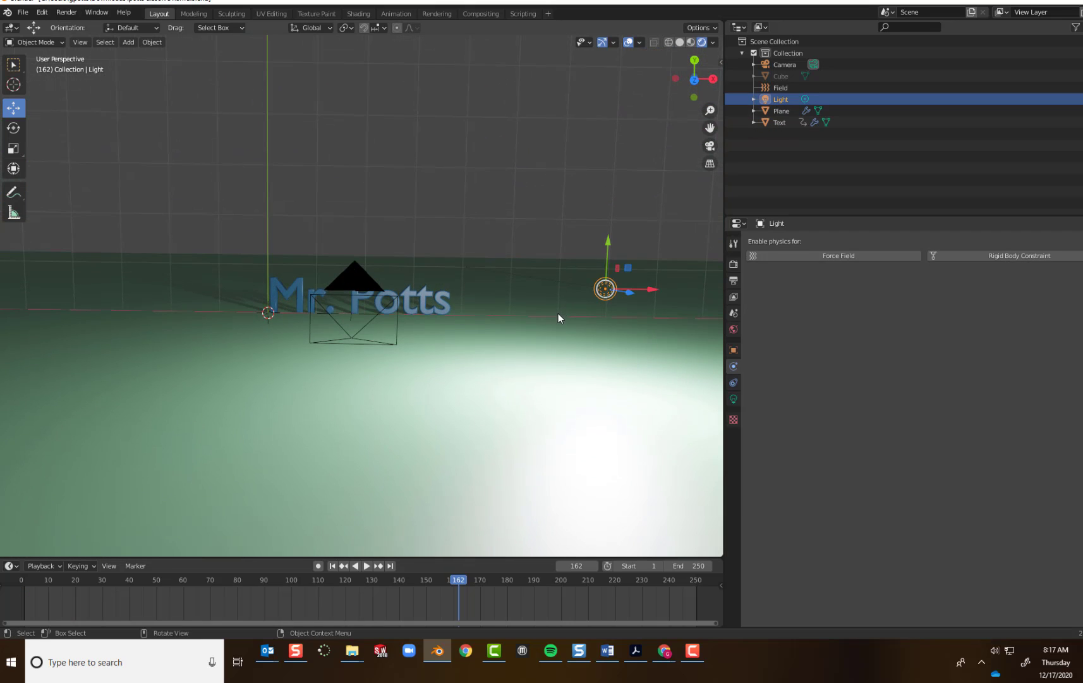
pyautogui.moveTo(656, 291); pyautogui.dragTo(324, 312)
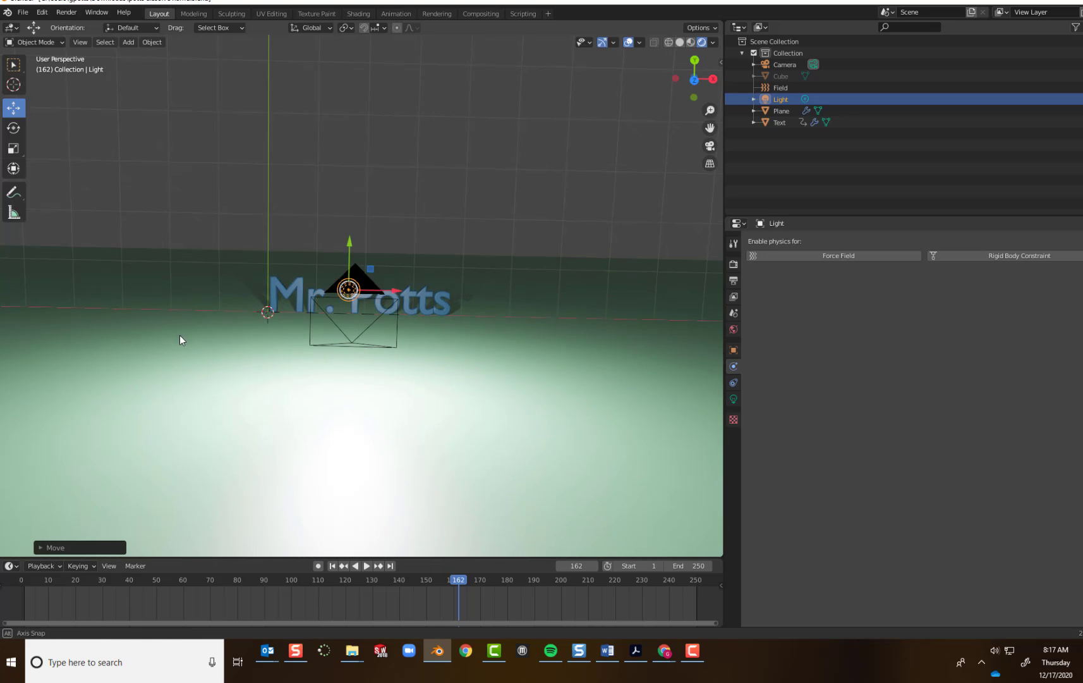
pyautogui.moveTo(179, 335); pyautogui.dragTo(184, 361, button='middle')
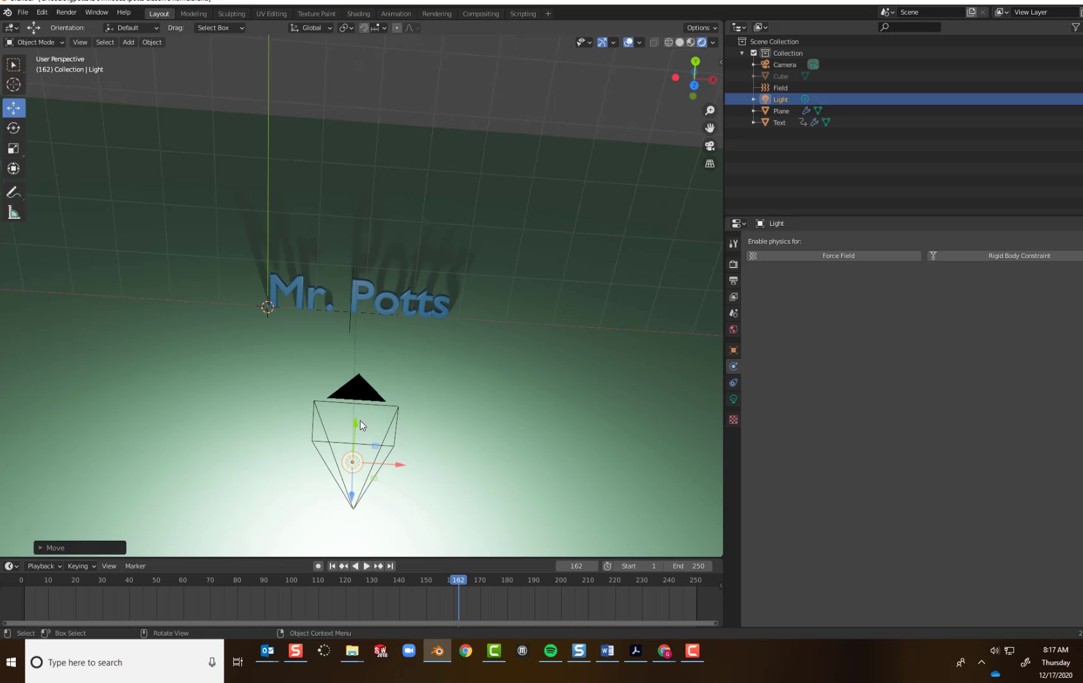
pyautogui.moveTo(362, 425); pyautogui.dragTo(346, 460)
pyautogui.moveTo(210, 459)
pyautogui.mouseDown(button='middle')
pyautogui.moveTo(247, 465)
pyautogui.moveTo(273, 413)
pyautogui.moveTo(221, 419)
pyautogui.moveTo(200, 440)
pyautogui.mouseUp(button='middle')
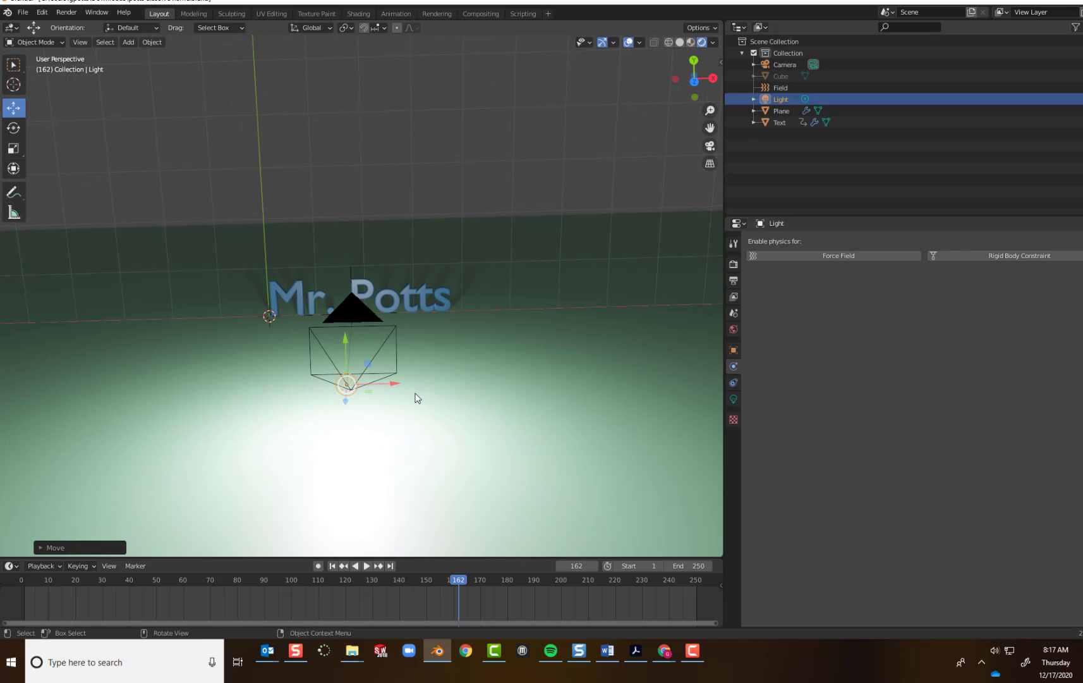
pyautogui.moveTo(391, 382); pyautogui.dragTo(336, 390)
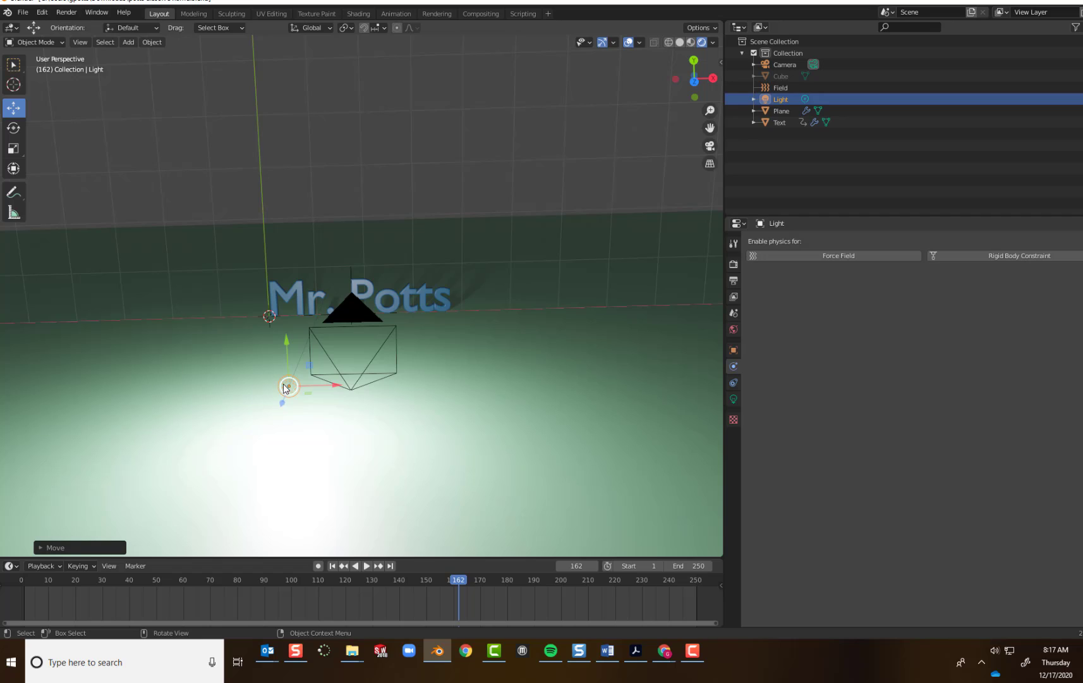
# Set the point light's power to 5000 W.
pyautogui.click(734, 399)
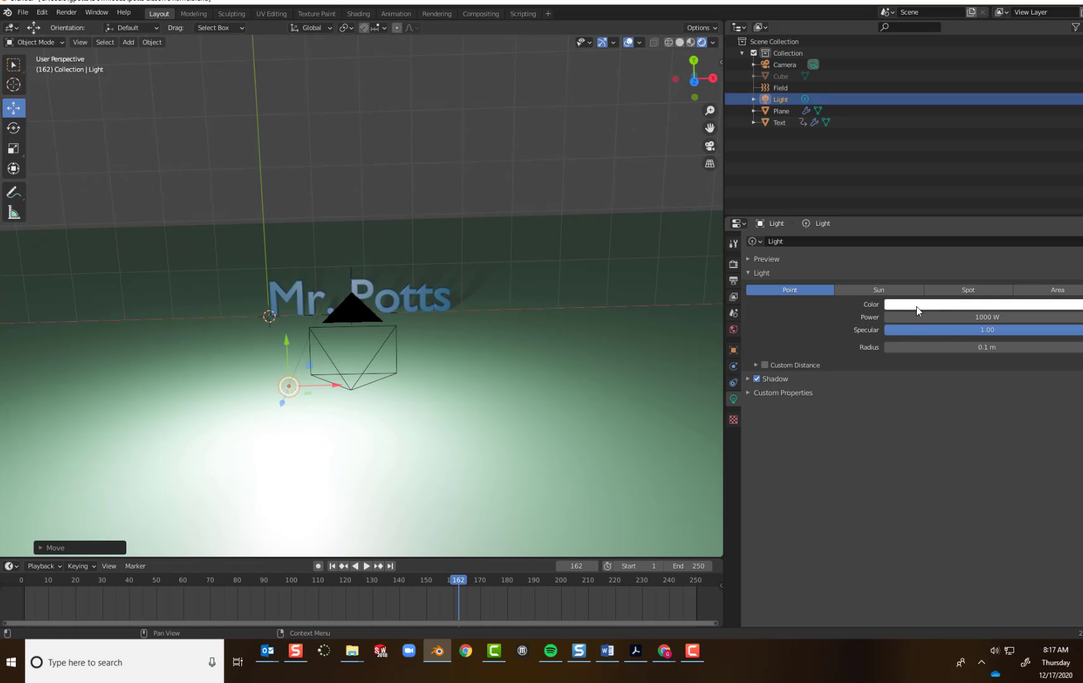
pyautogui.click(959, 316)
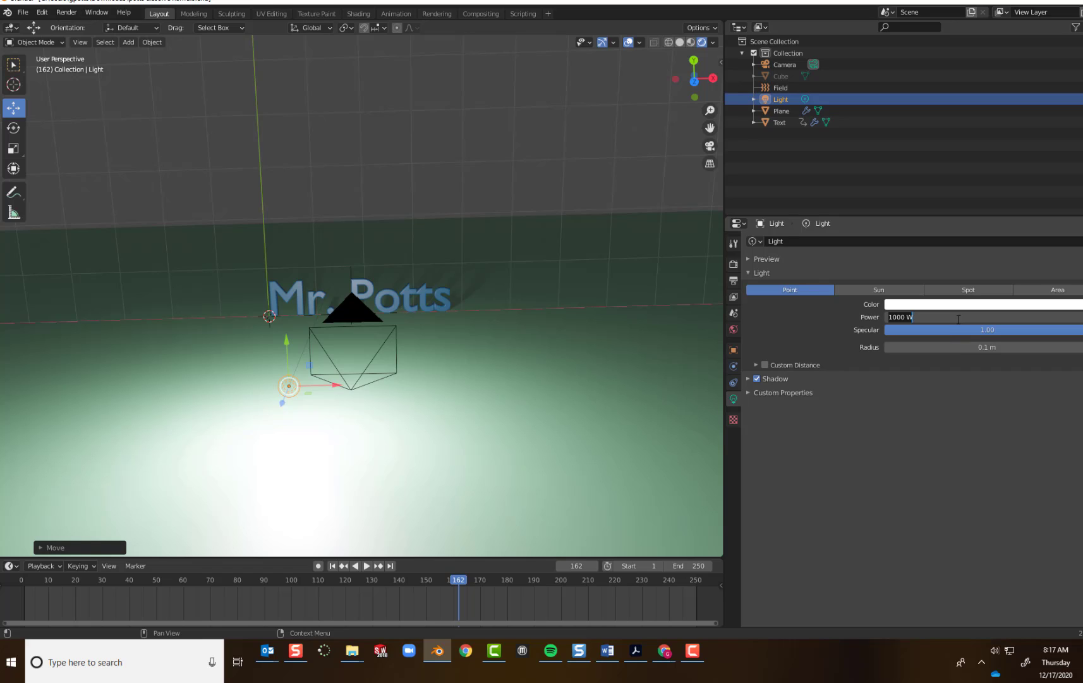
pyautogui.write('50')
pyautogui.press('Return')
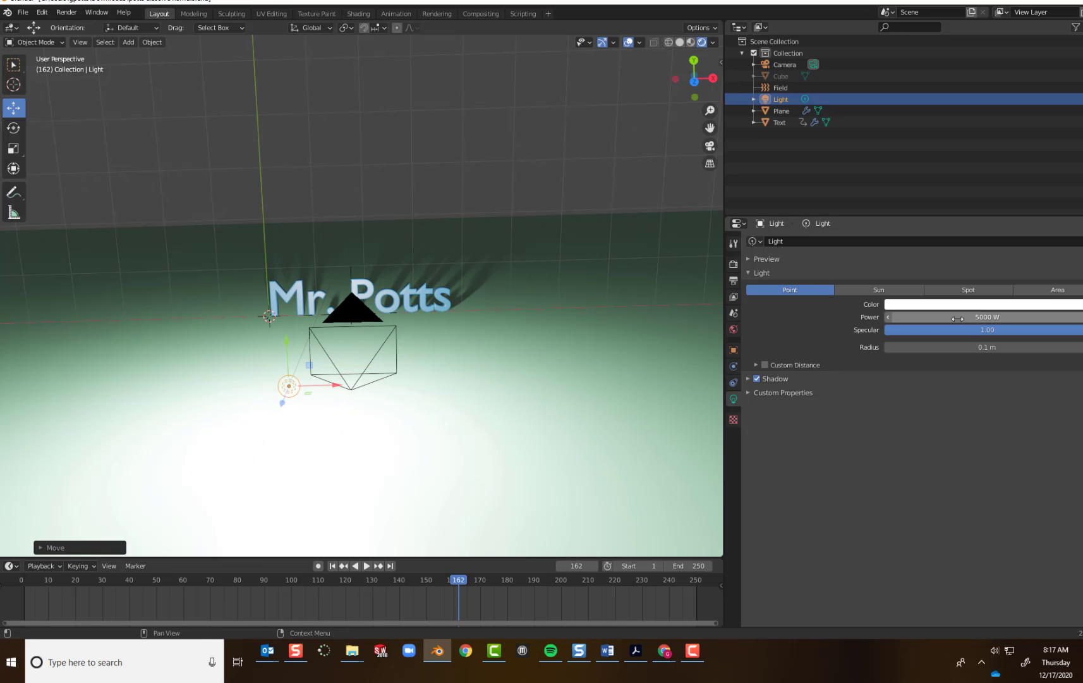
# Set the point light's radius to 3 m and check the lit text through the camera.
pyautogui.click(973, 347)
pyautogui.write('3')
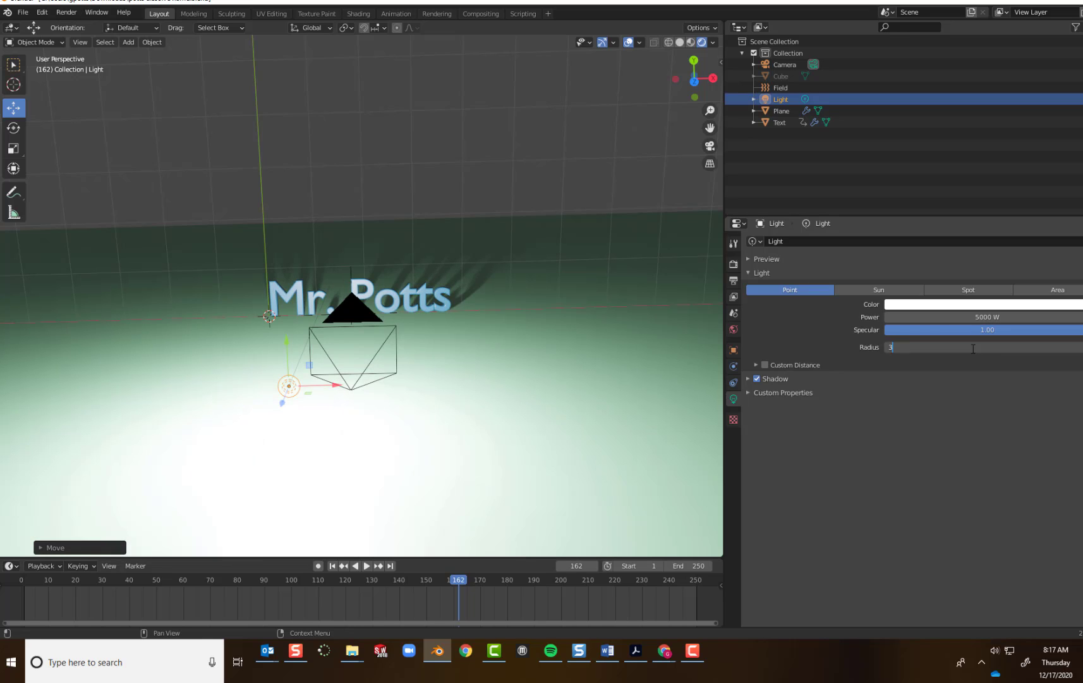
pyautogui.press('Return')
pyautogui.scroll(-1, 506, 360)
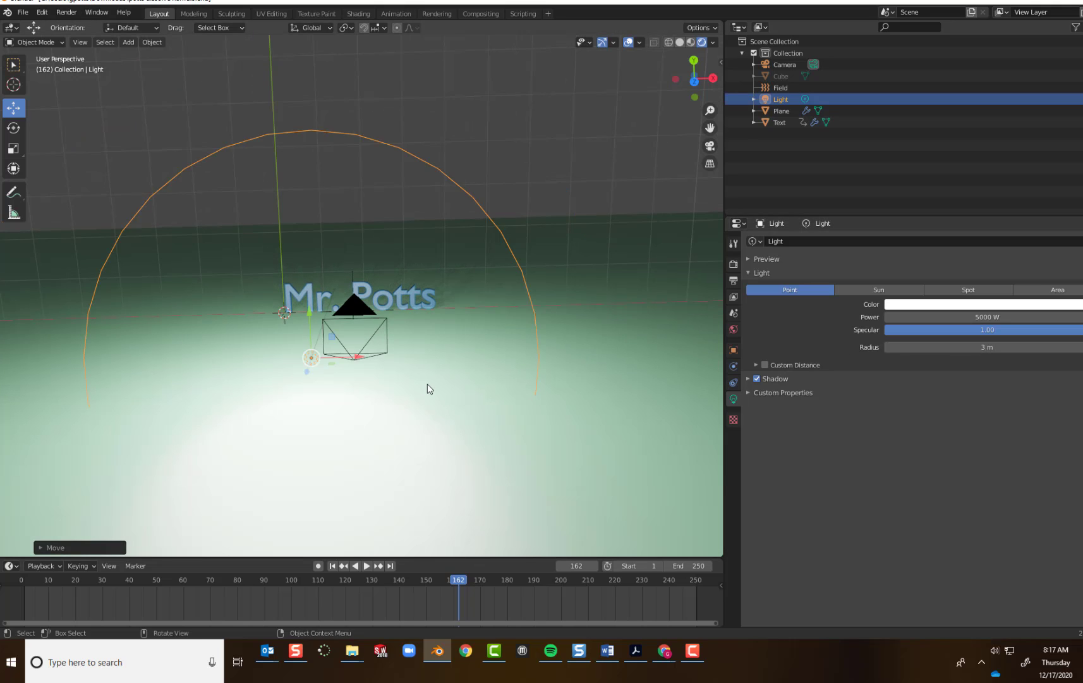
pyautogui.moveTo(428, 387); pyautogui.dragTo(409, 367, button='middle')
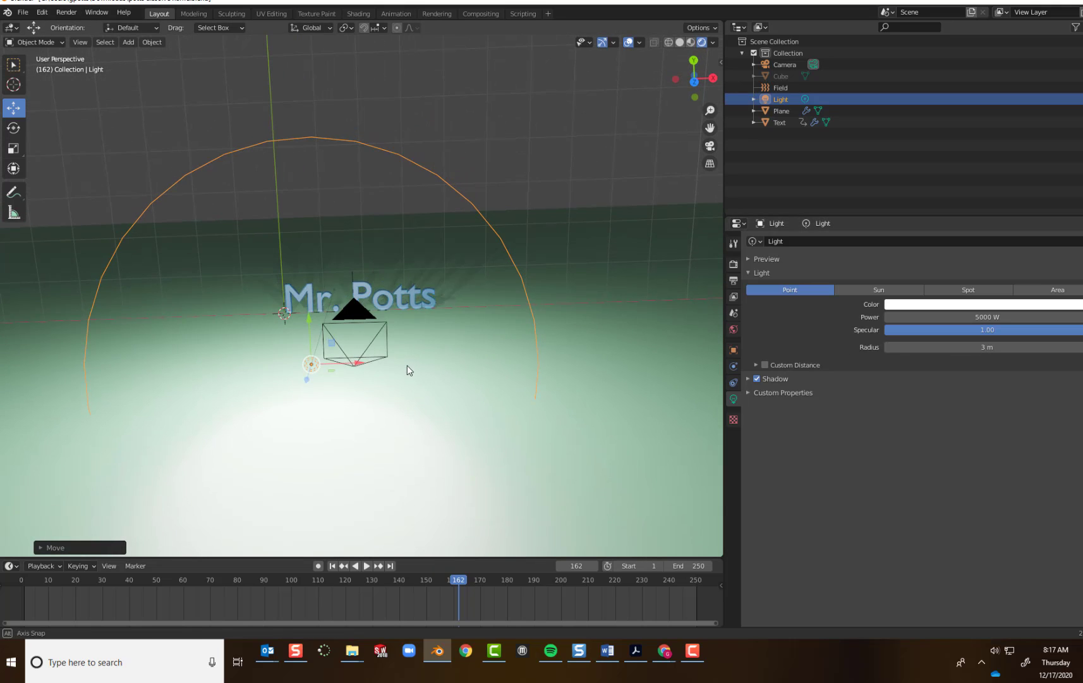
pyautogui.click(709, 146)
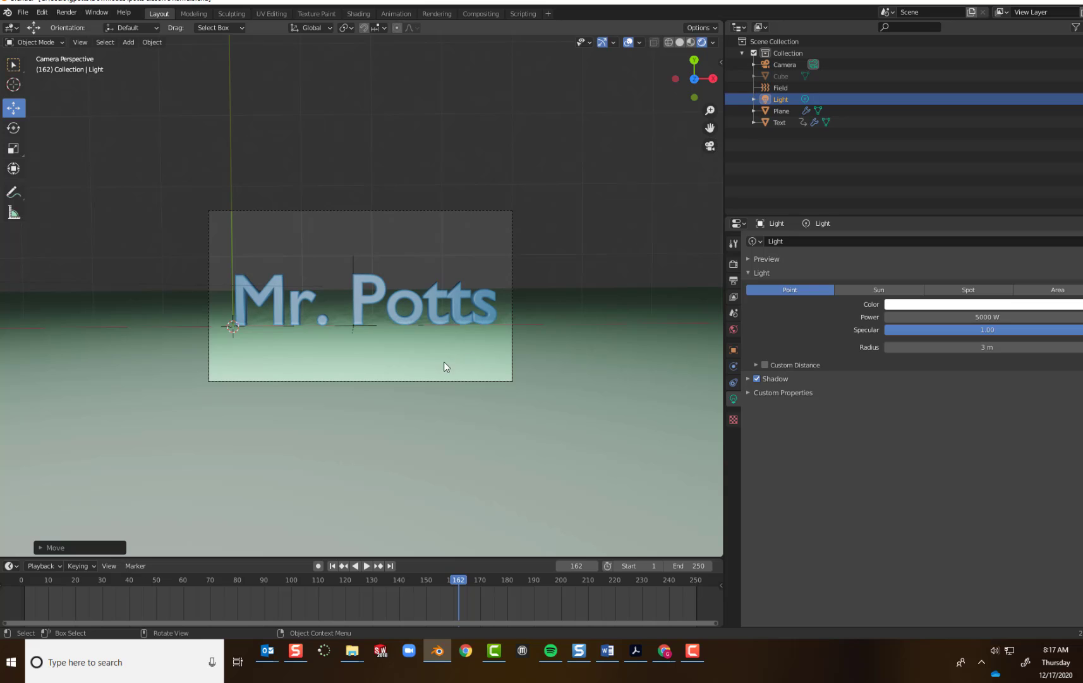
pyautogui.scroll(4, 440, 365)
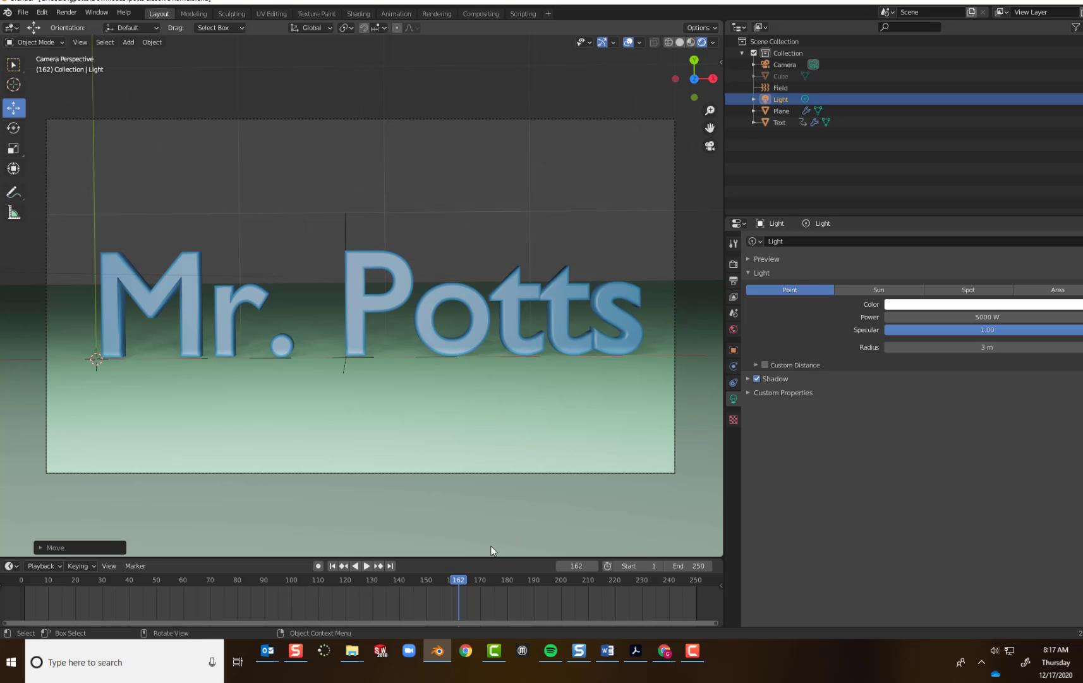
# Select the text, move the playhead to frame 140, and set the animation's end frame to 140.
pyautogui.click(389, 301)
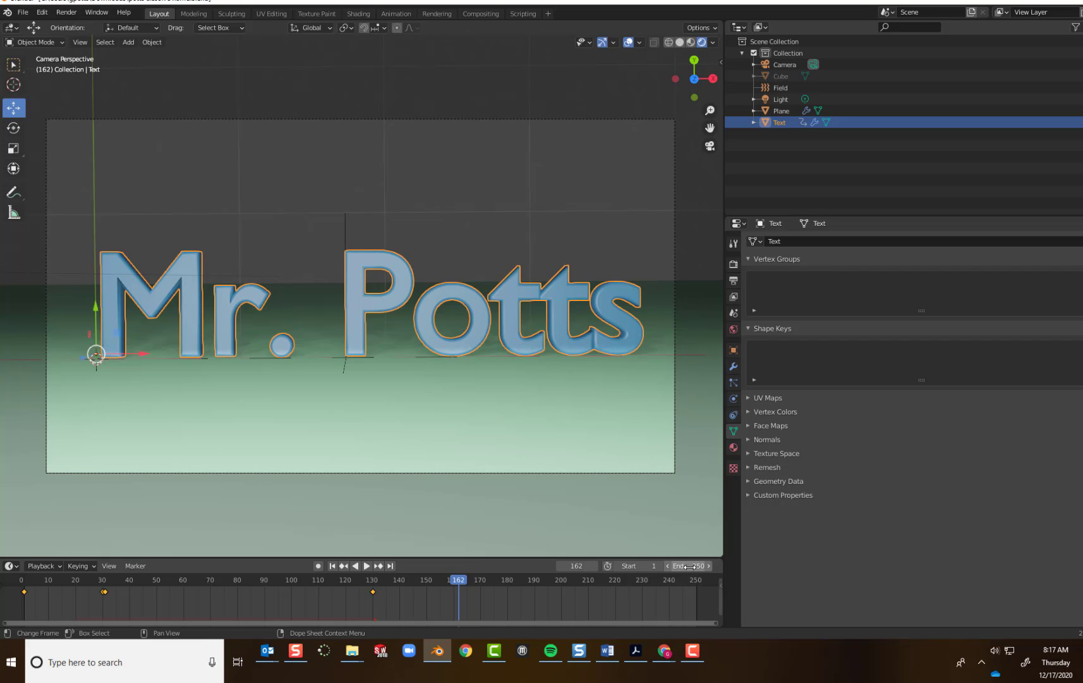
pyautogui.moveTo(451, 593); pyautogui.dragTo(392, 589)
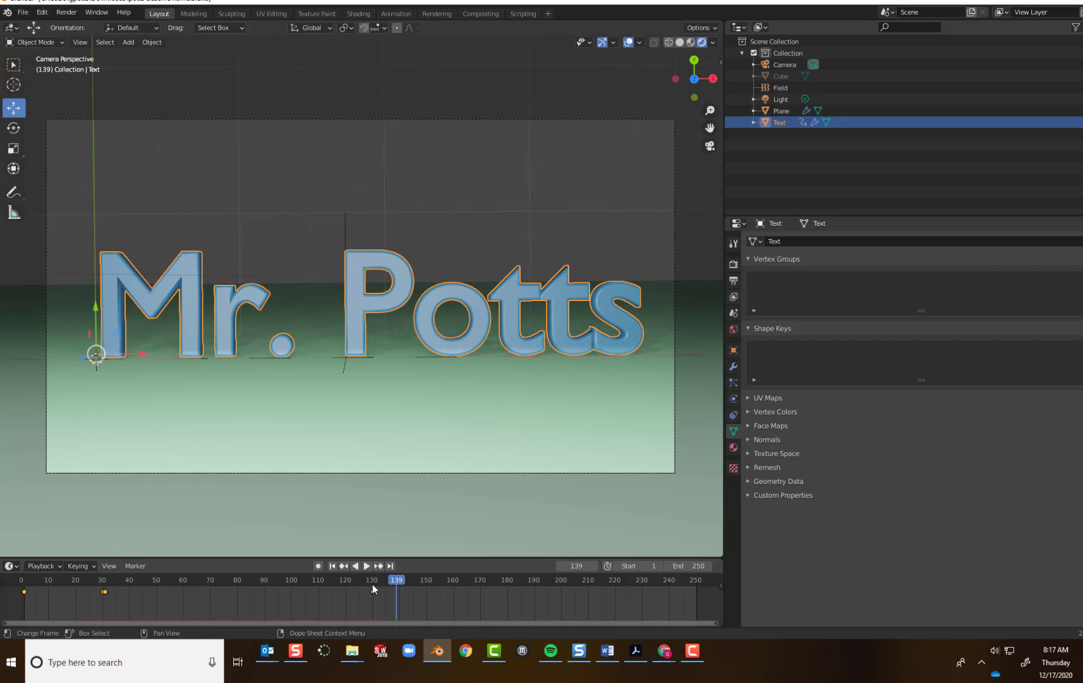
pyautogui.hotkey('ctrl', 'shift', 'space')
pyautogui.click(400, 586)
pyautogui.click(683, 567)
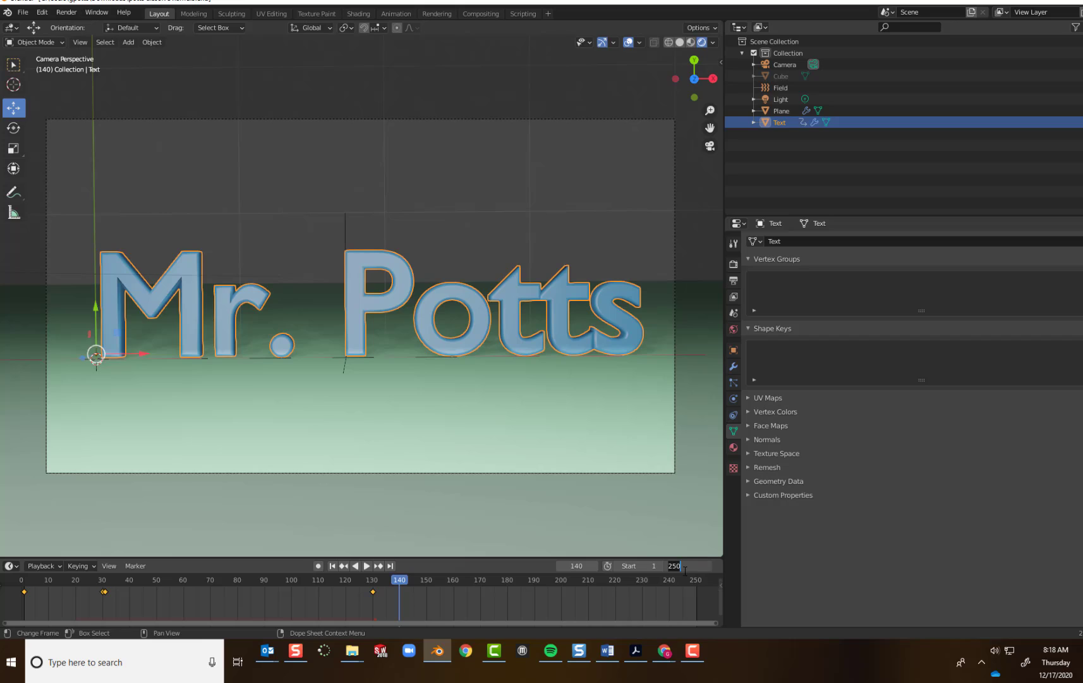
pyautogui.write('140')
pyautogui.press('Return')
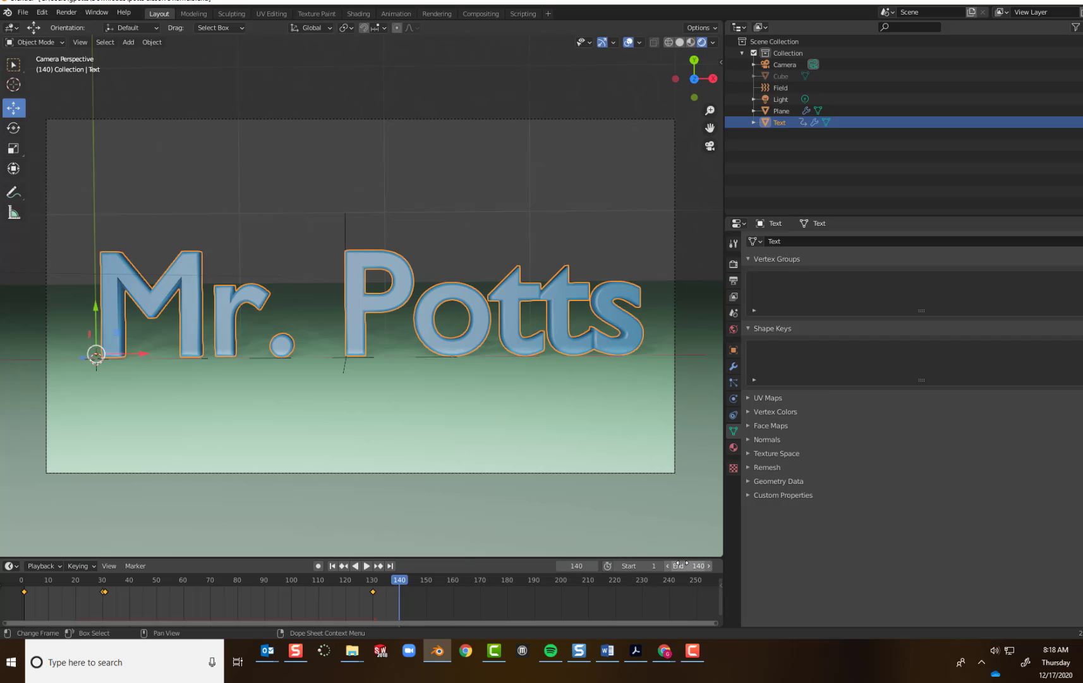
# Set the render output path to "name dissolve render" on the DATADRIVE0 (D:) drive.
pyautogui.click(734, 280)
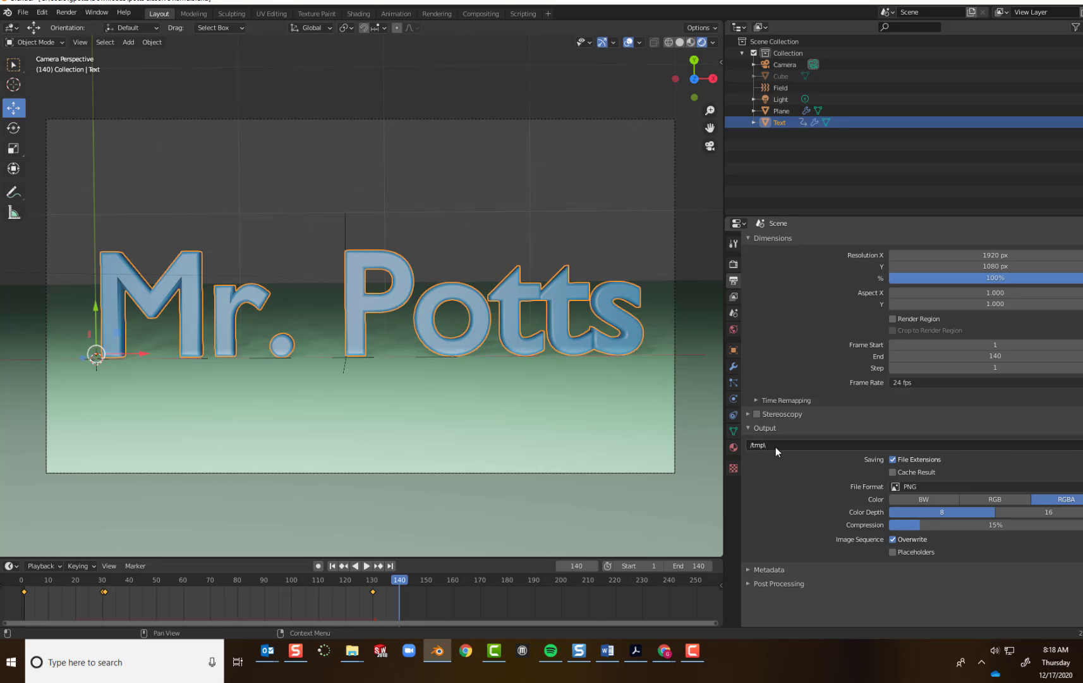
pyautogui.click(1082, 445)
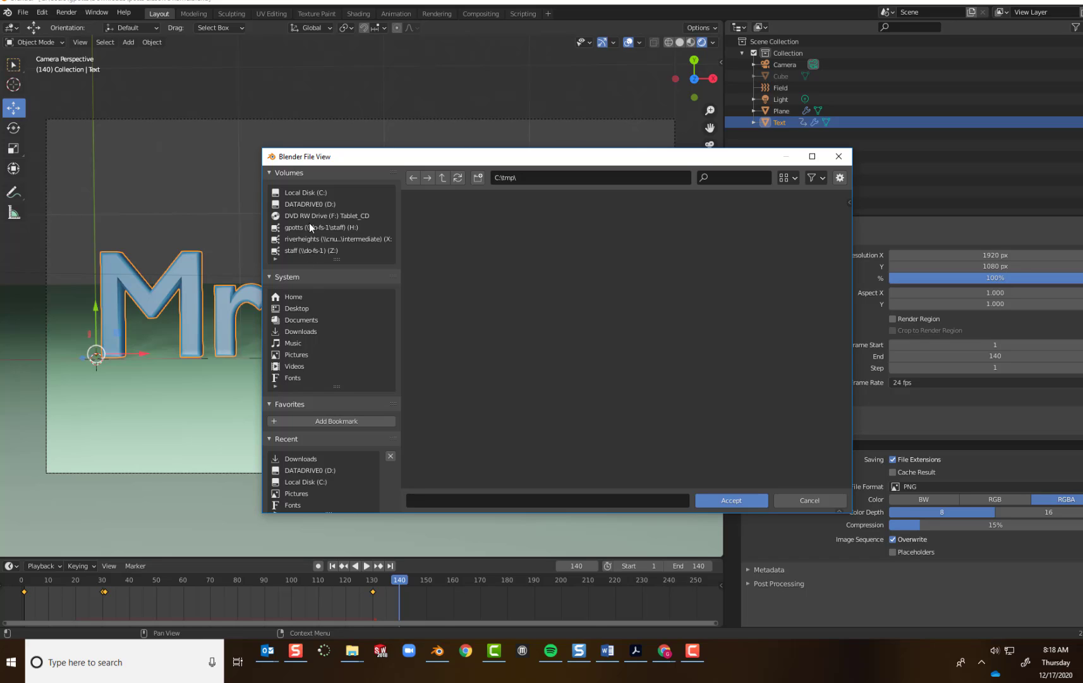
pyautogui.click(305, 203)
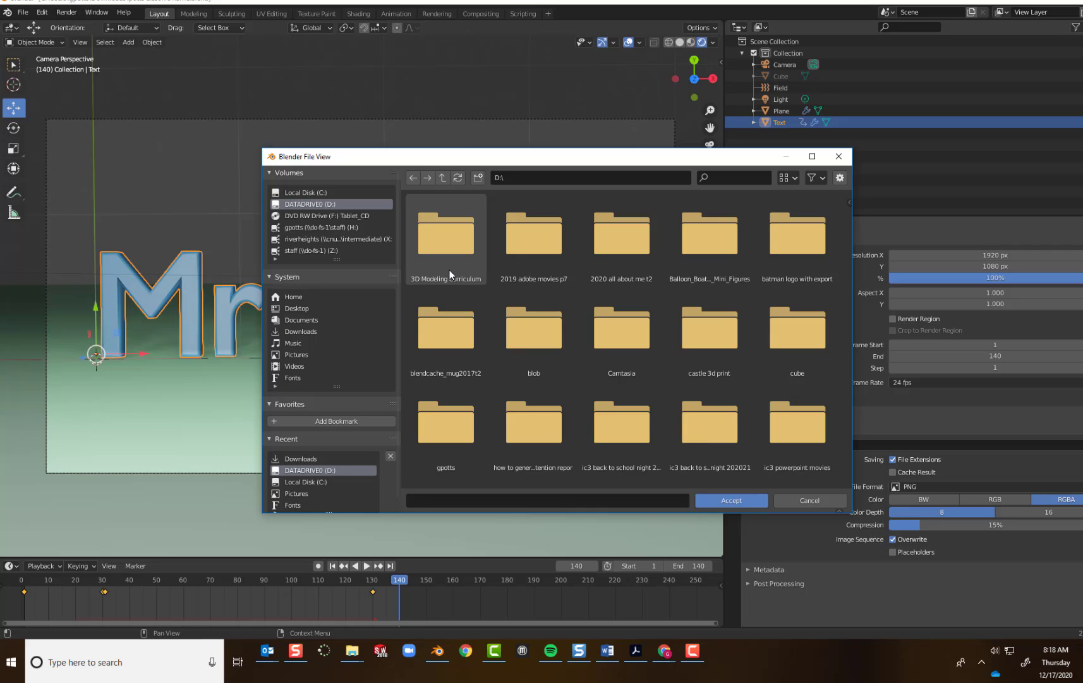
pyautogui.click(461, 500)
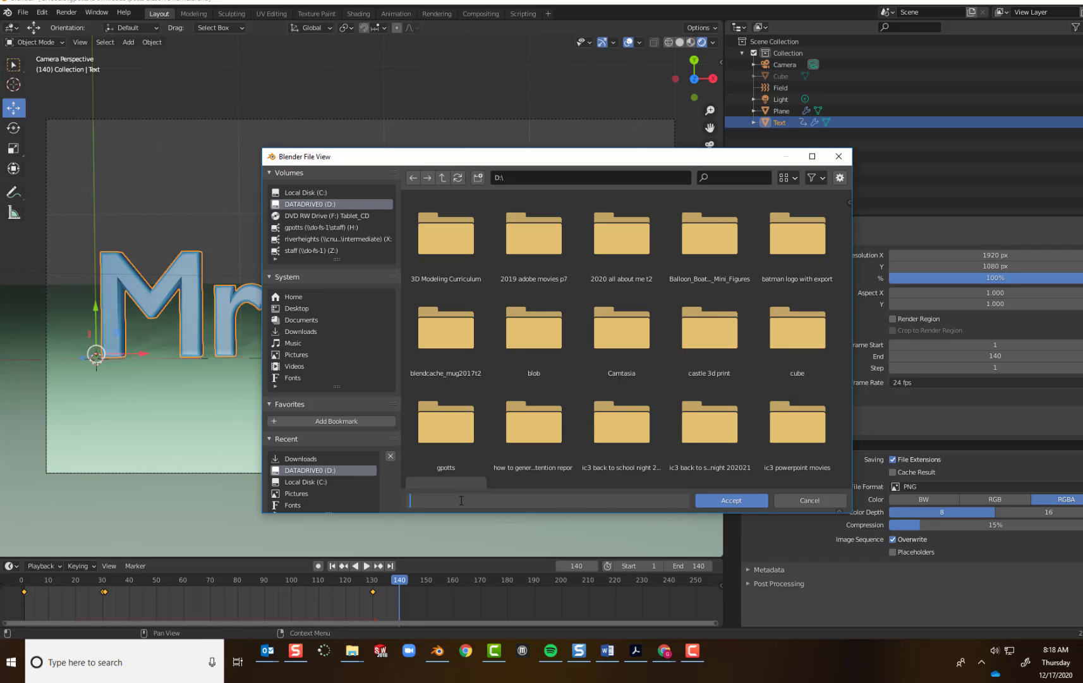
pyautogui.write('name dissolve render')
pyautogui.click(738, 500)
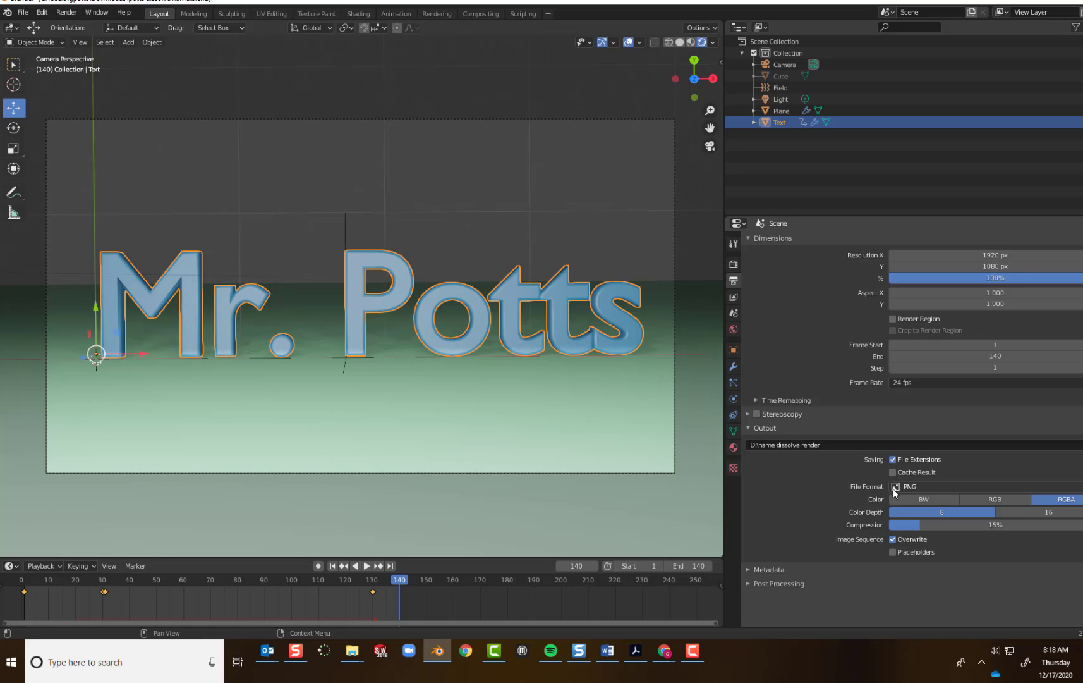
# Set the render output file format to FFmpeg video.
pyautogui.click(929, 484)
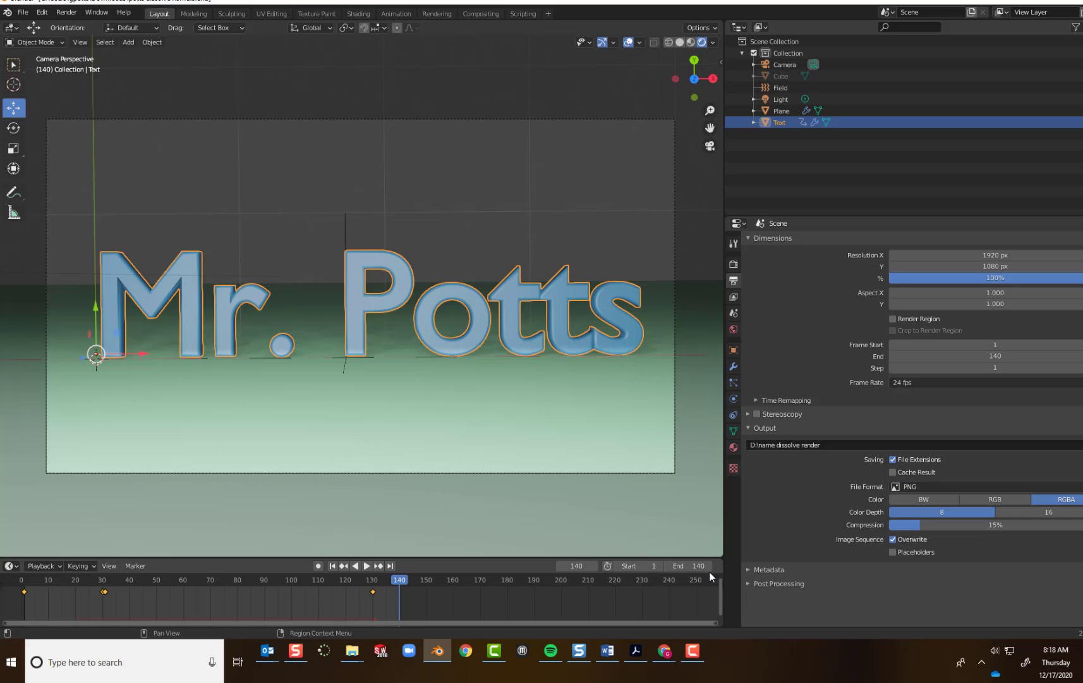
pyautogui.click(941, 486)
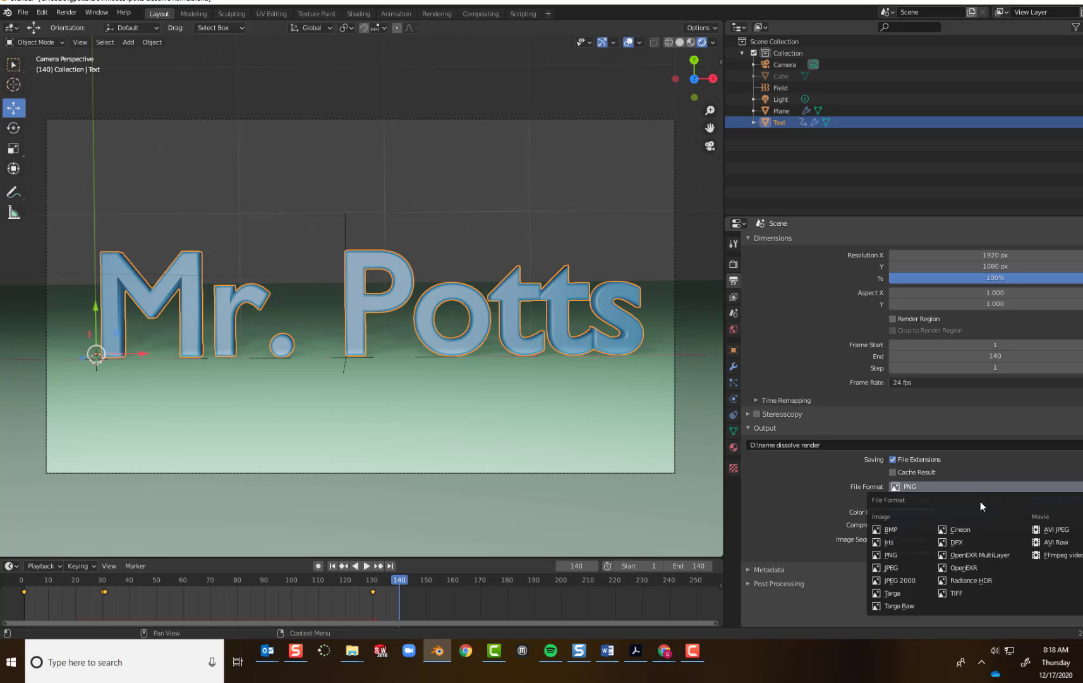
pyautogui.click(1062, 556)
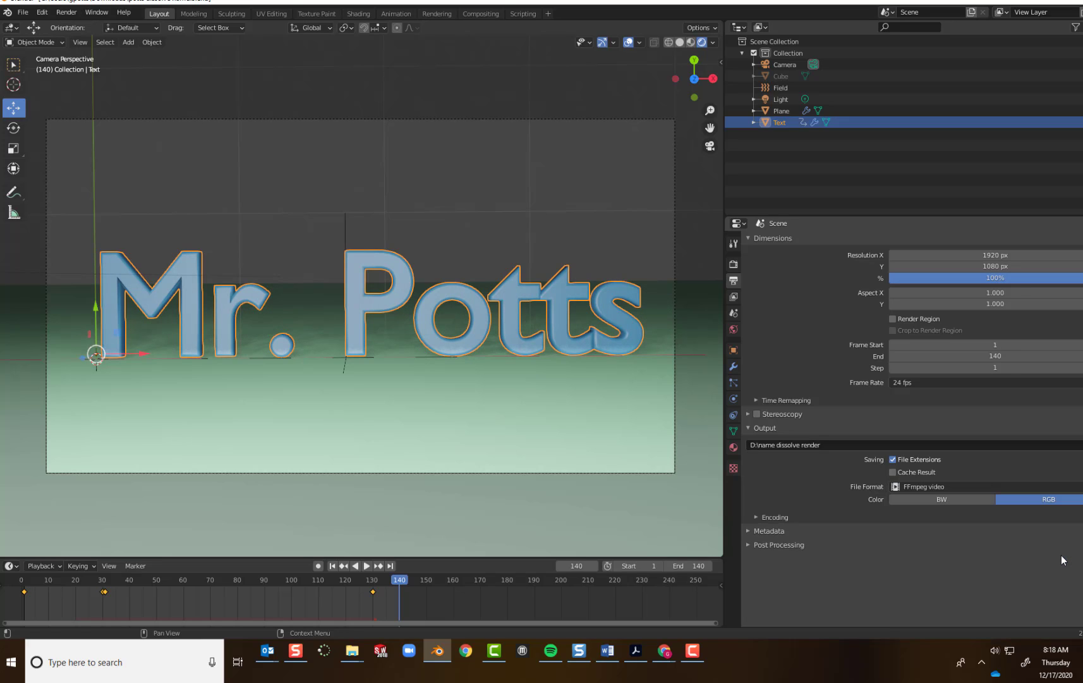
# Try to render the animation, and cancel the render after its first few frames.
pyautogui.click(67, 12)
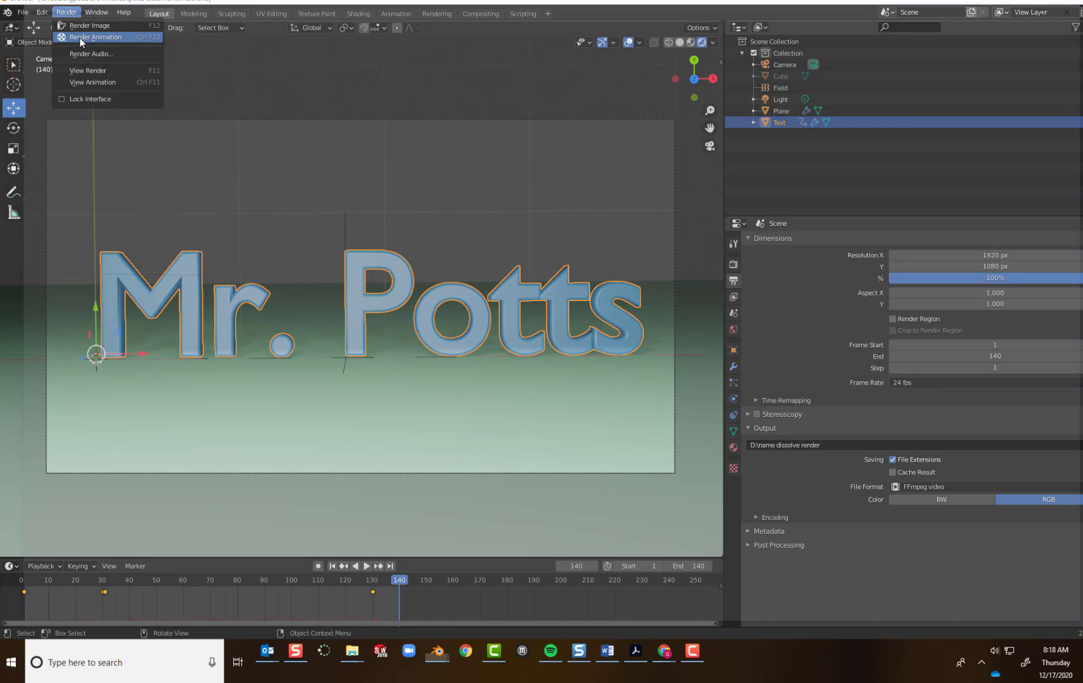
pyautogui.click(79, 37)
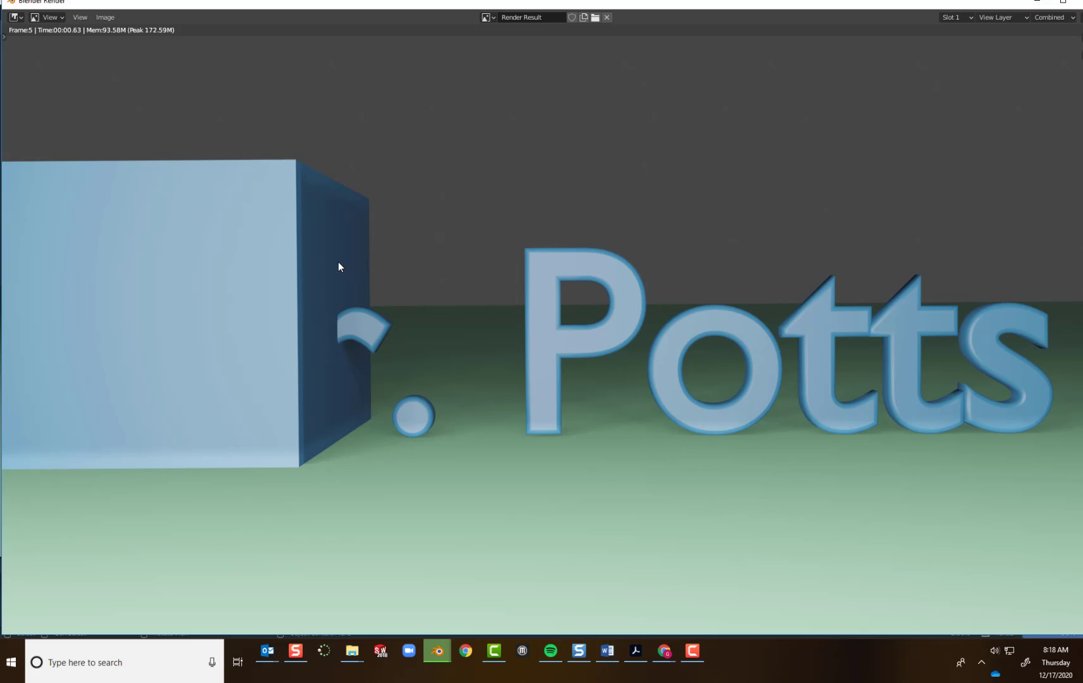
pyautogui.press('Escape')
pyautogui.press('Escape')
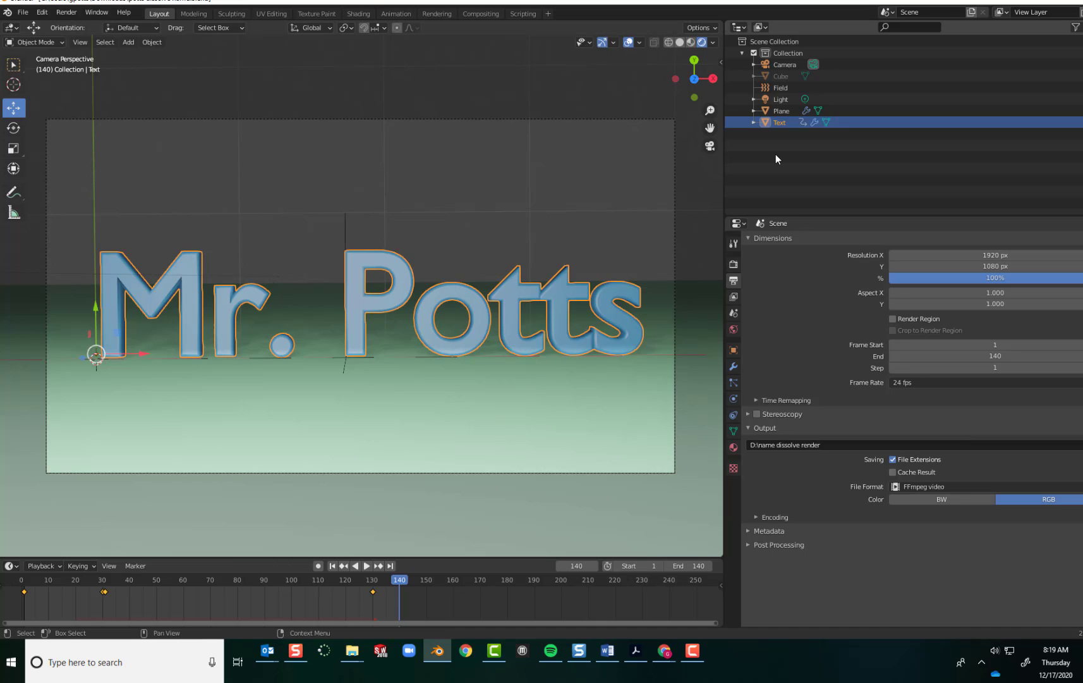
# Select the hidden cube in the scene hierarchy and examine its nested data and available options.
pyautogui.click(786, 76)
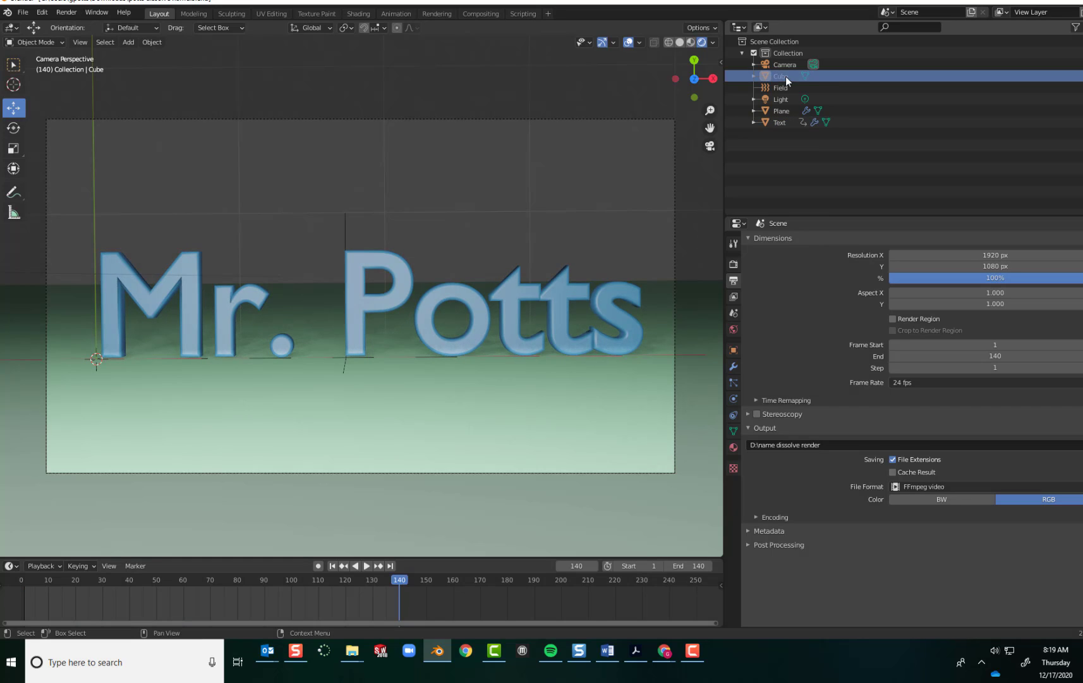
pyautogui.rightClick(785, 77)
pyautogui.click(755, 77)
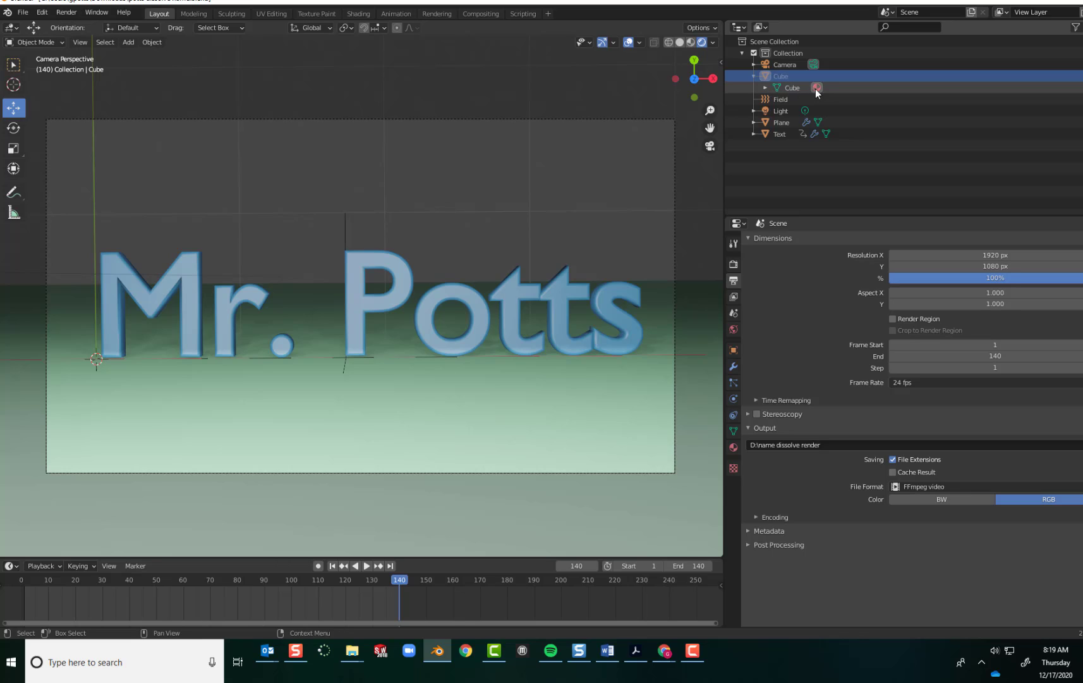
pyautogui.click(766, 89)
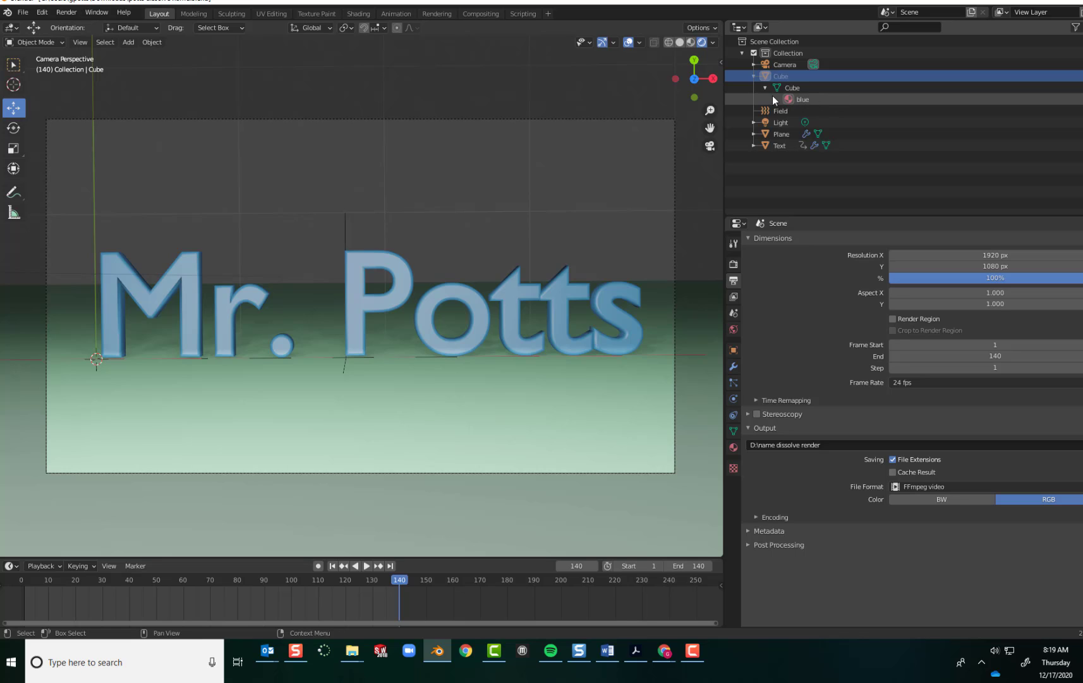
pyautogui.click(765, 88)
pyautogui.click(754, 76)
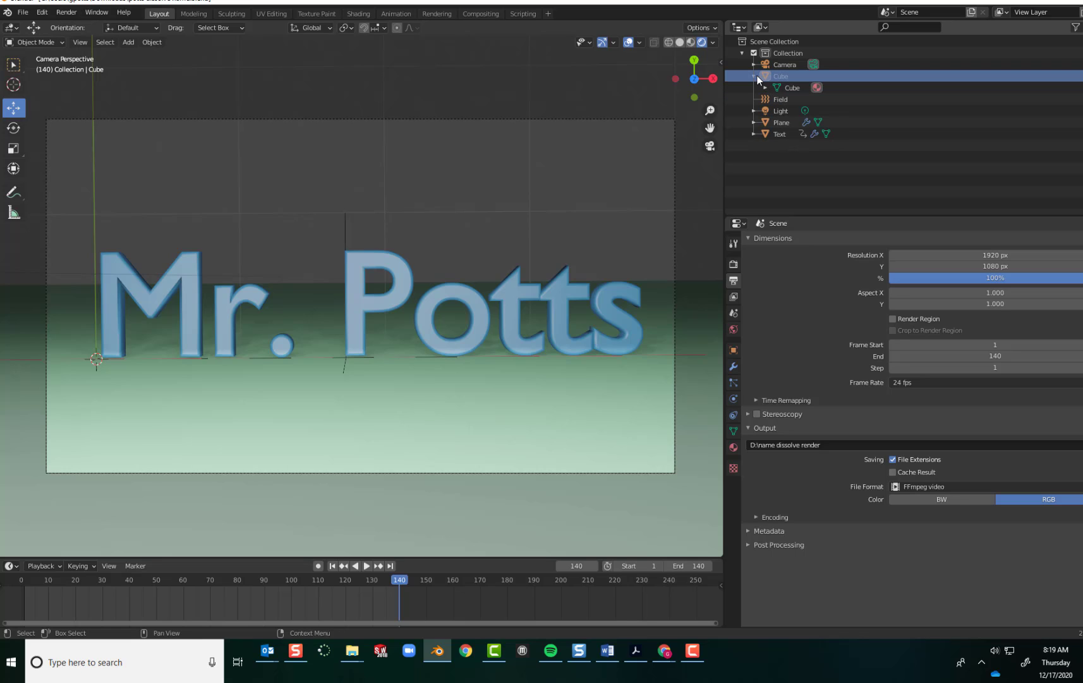
pyautogui.rightClick(811, 79)
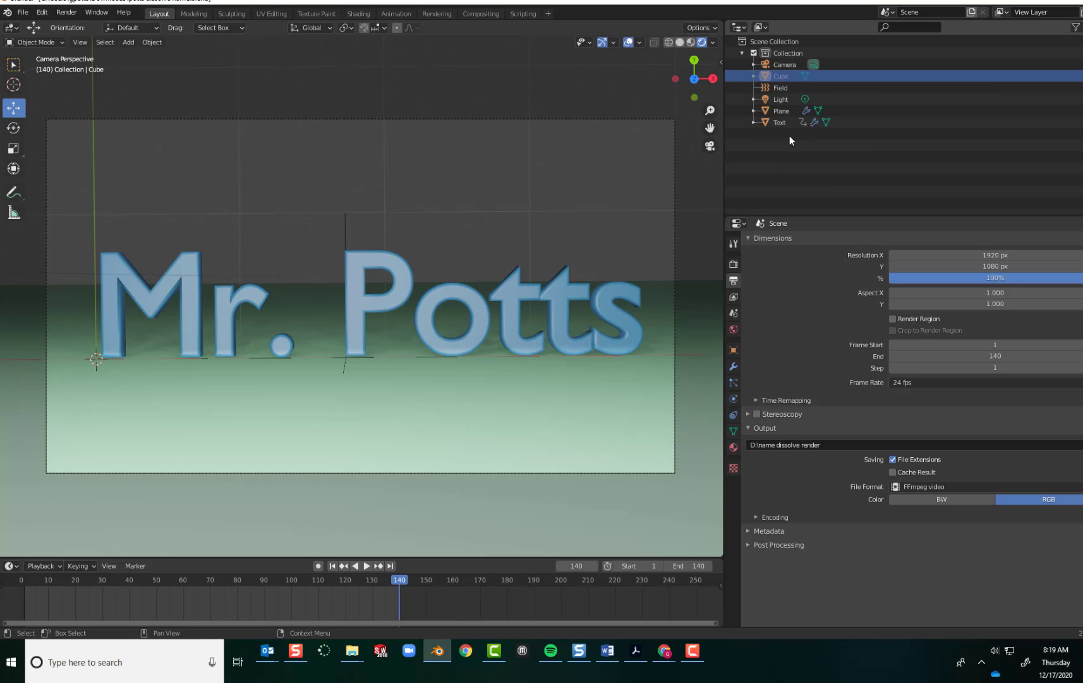
# Unhide the cube and move it along X completely out of the camera's view.
pyautogui.click(734, 263)
pyautogui.click(734, 280)
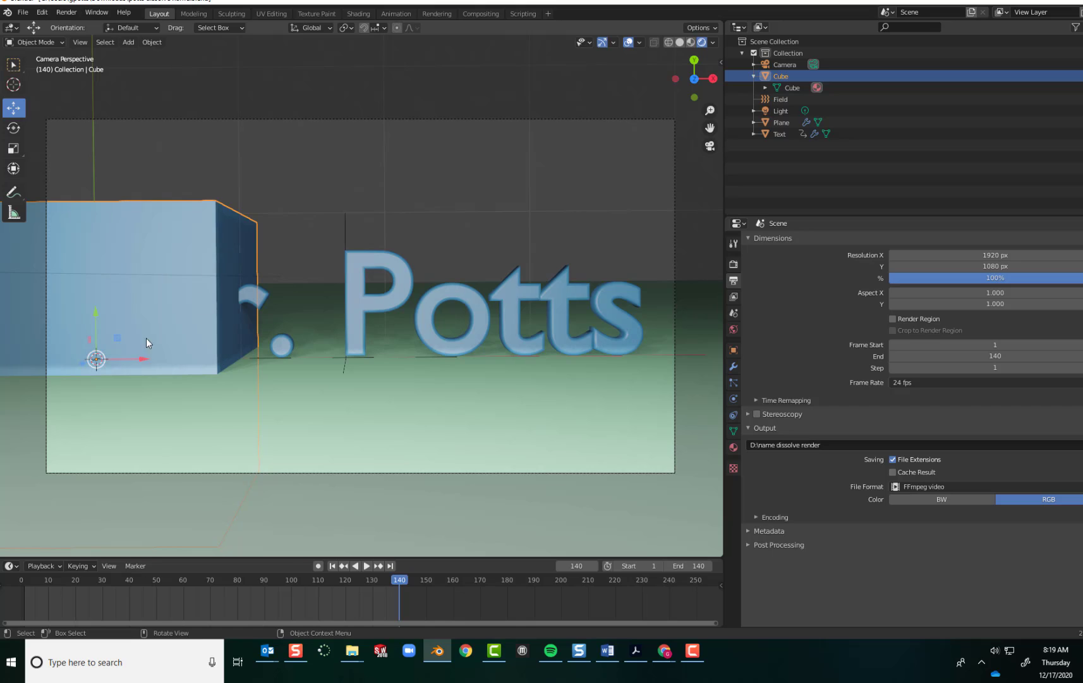
pyautogui.moveTo(137, 359); pyautogui.dragTo(512, 357)
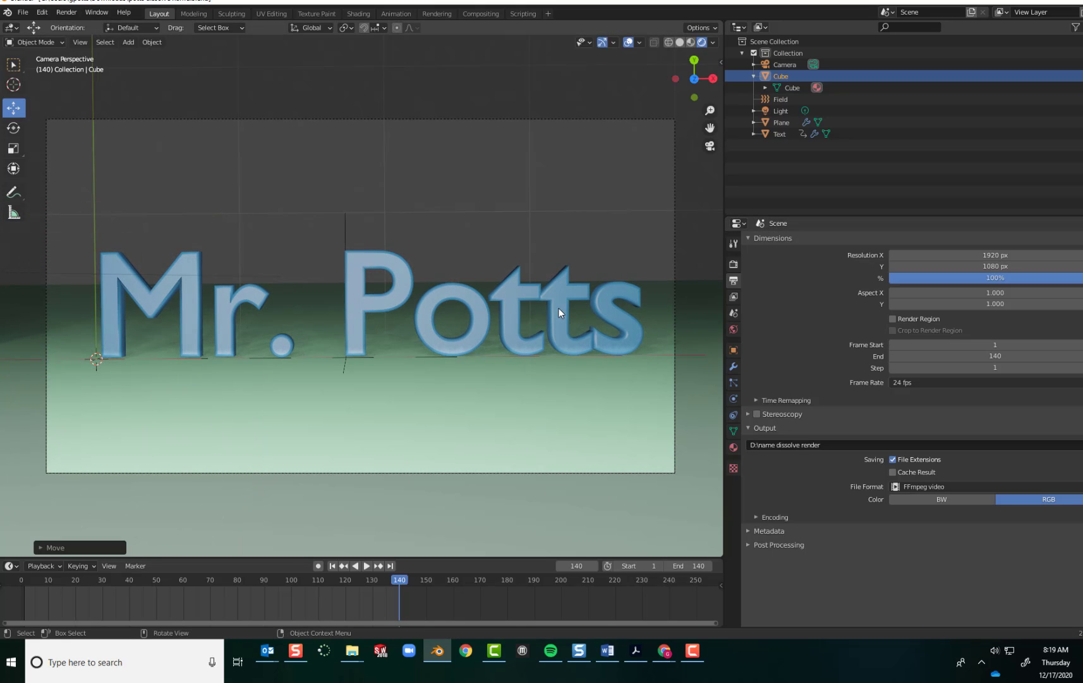
# Render the full animation to the video file.
pyautogui.click(67, 12)
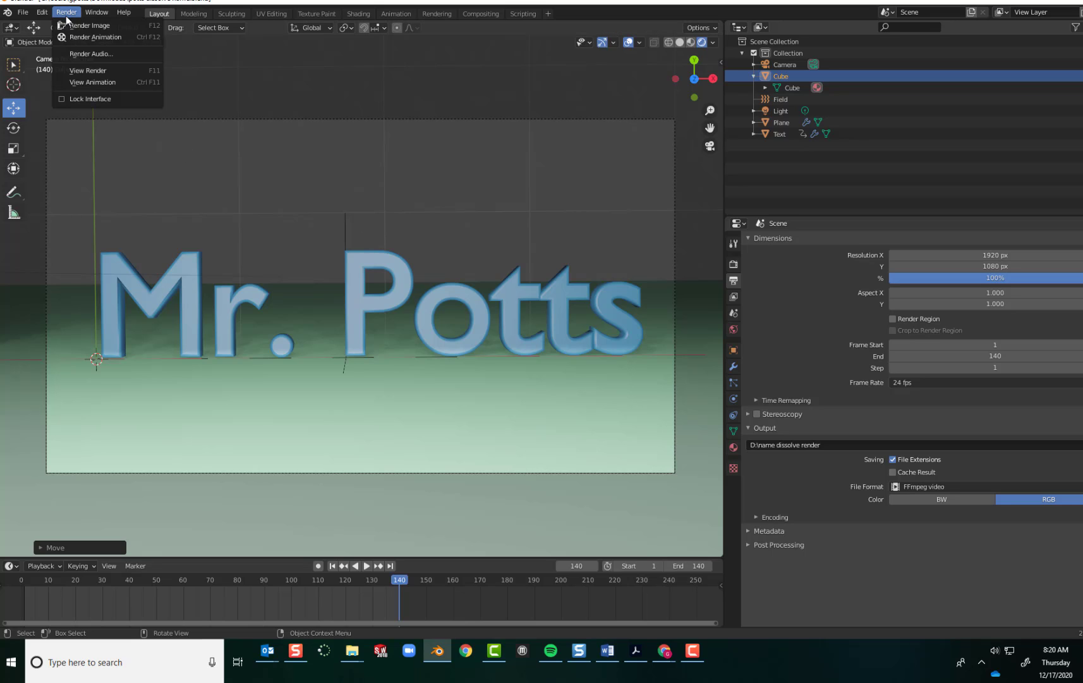
pyautogui.click(71, 36)
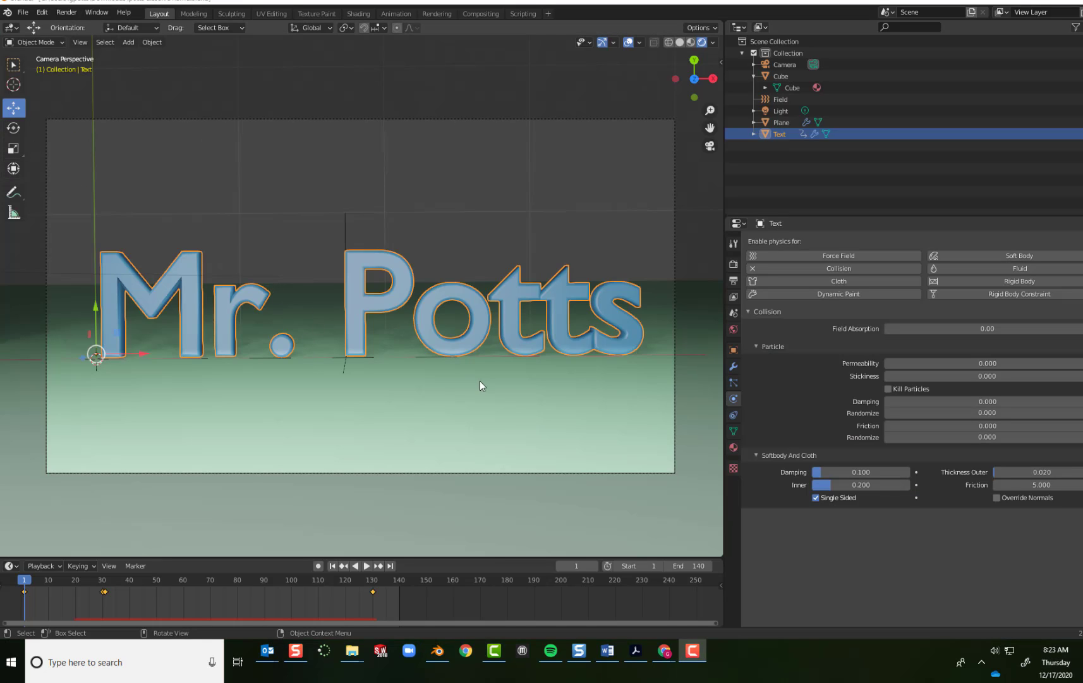
# Check the Collision physics settings of the ground plane and of the text.
pyautogui.click(484, 408)
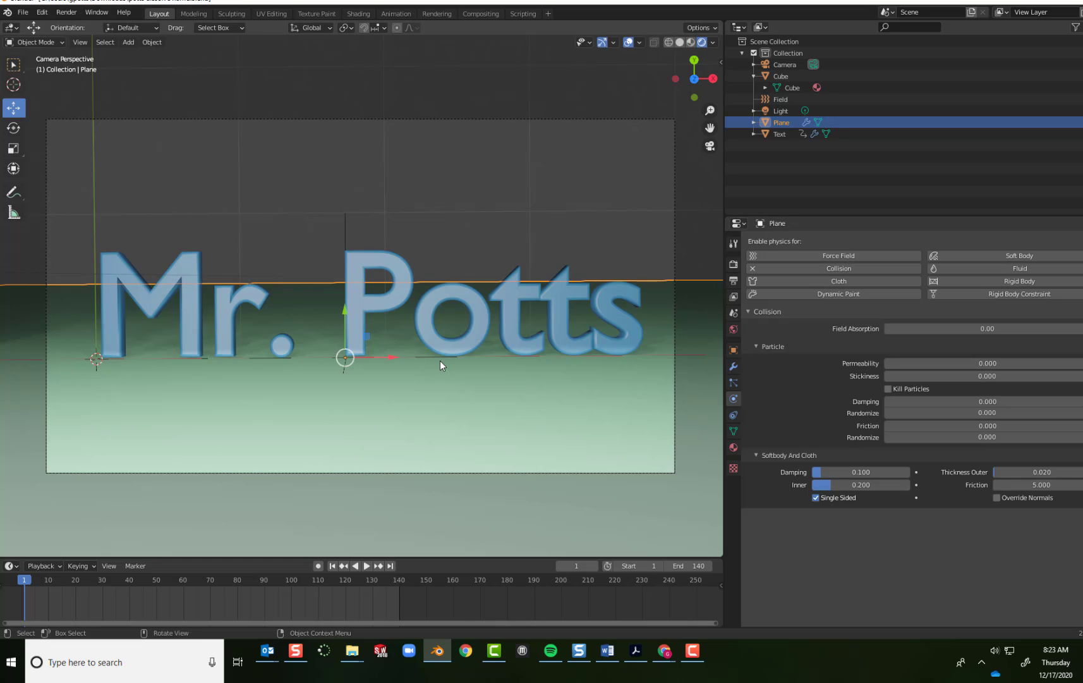
pyautogui.click(384, 301)
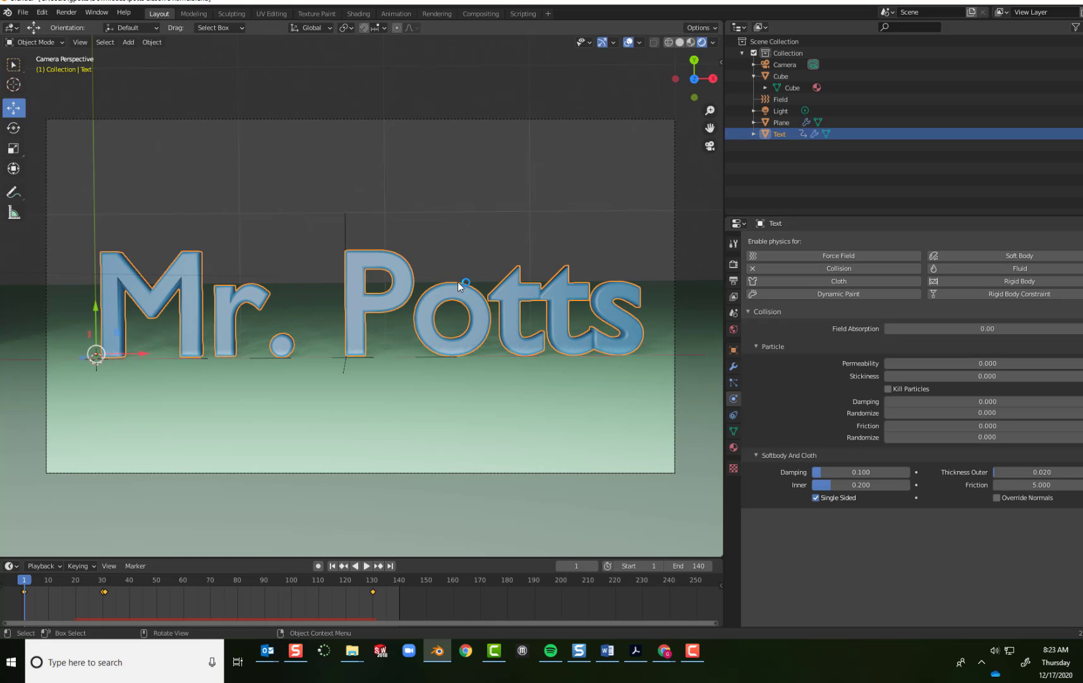